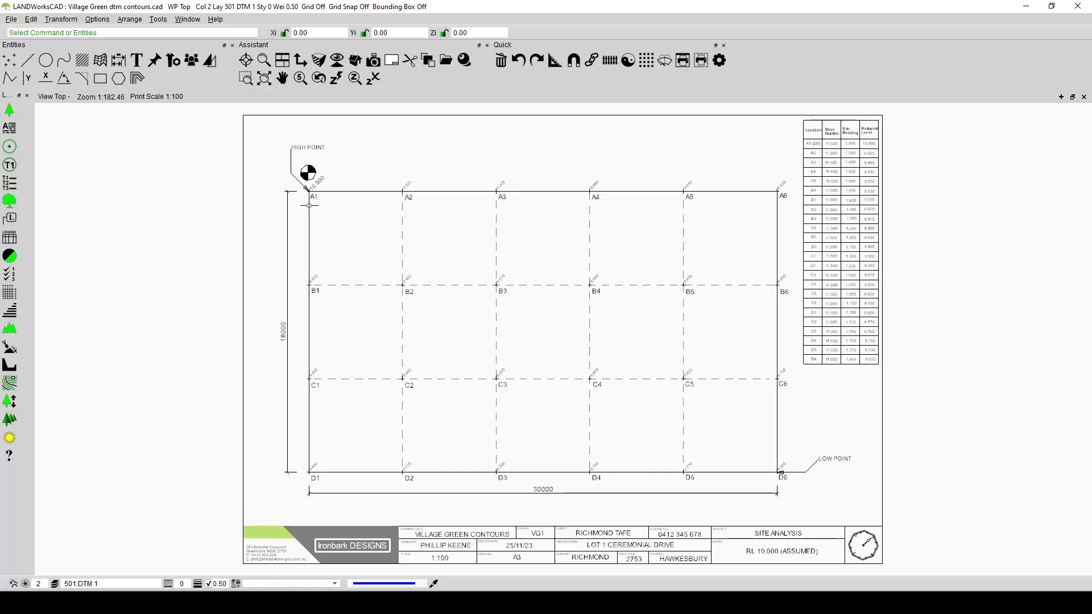
- Select the point entity at grid location A1 and extend the selection to all entities of the same entity type
{"action": "scroll", "coordinate": [308, 188], "scroll_direction": "up", "scroll_amount": 10}
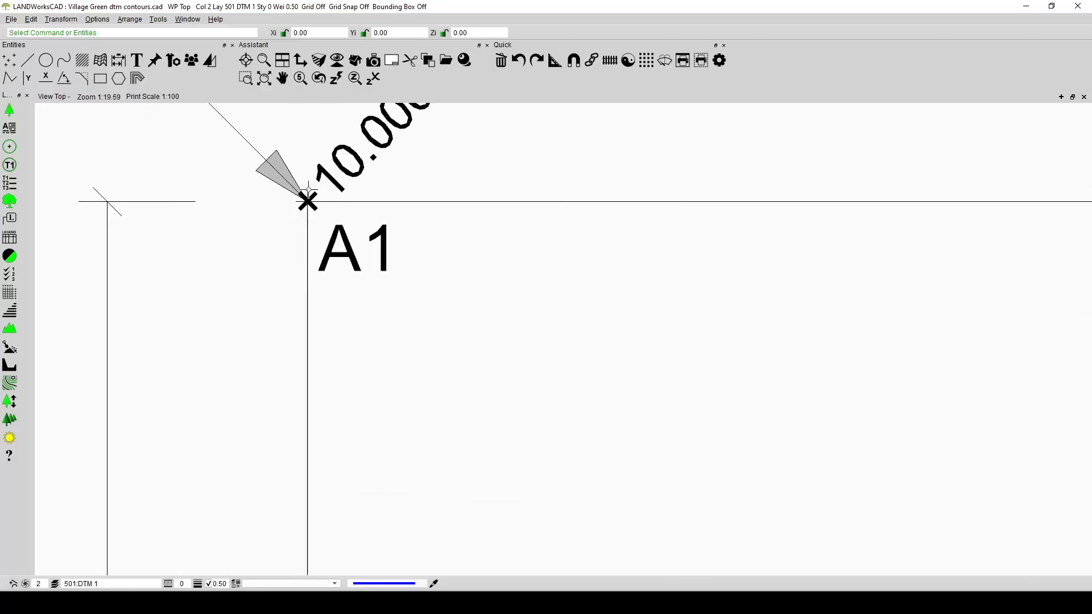
{"action": "scroll", "coordinate": [308, 188], "scroll_direction": "up", "scroll_amount": 2}
{"action": "left_click_drag", "start_coordinate": [235, 288], "coordinate": [273, 268]}
{"action": "key", "text": "ctrl+z"}
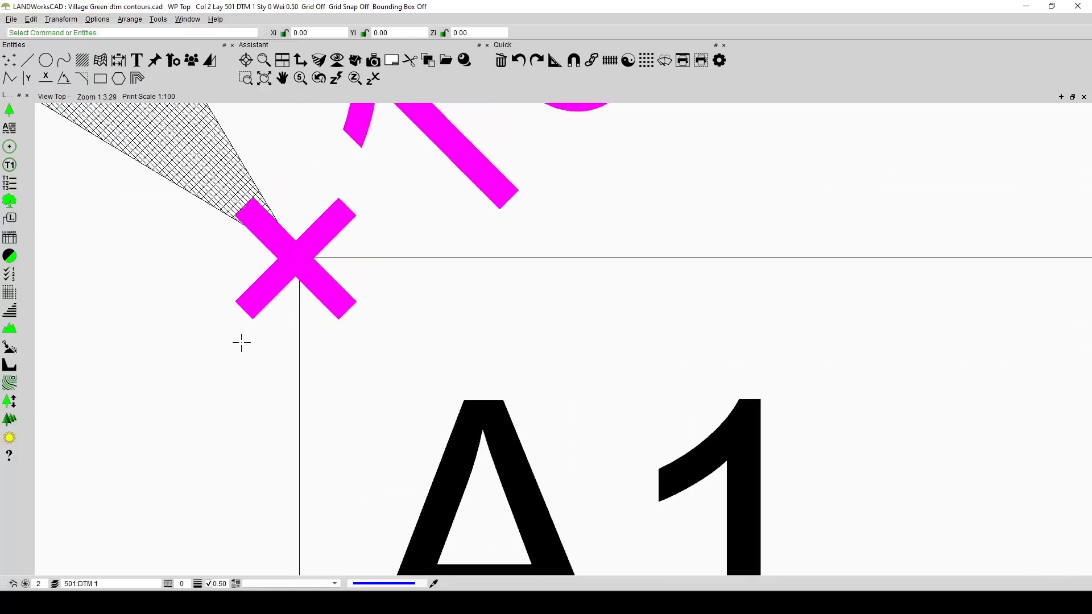
{"action": "left_click_drag", "start_coordinate": [218, 345], "coordinate": [351, 225]}
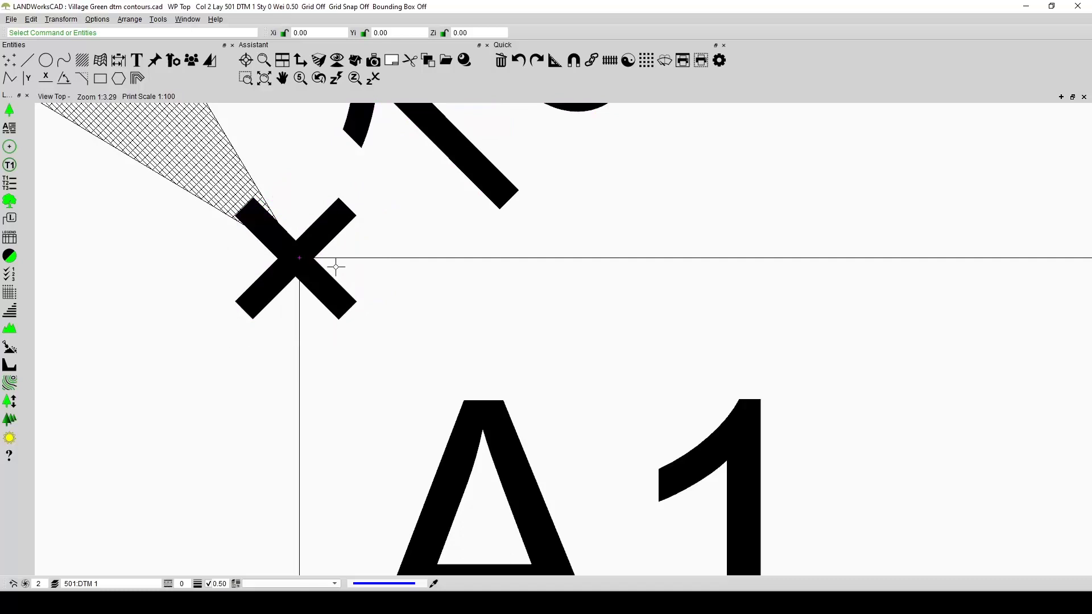
{"action": "scroll", "coordinate": [295, 251], "scroll_direction": "up", "scroll_amount": 10}
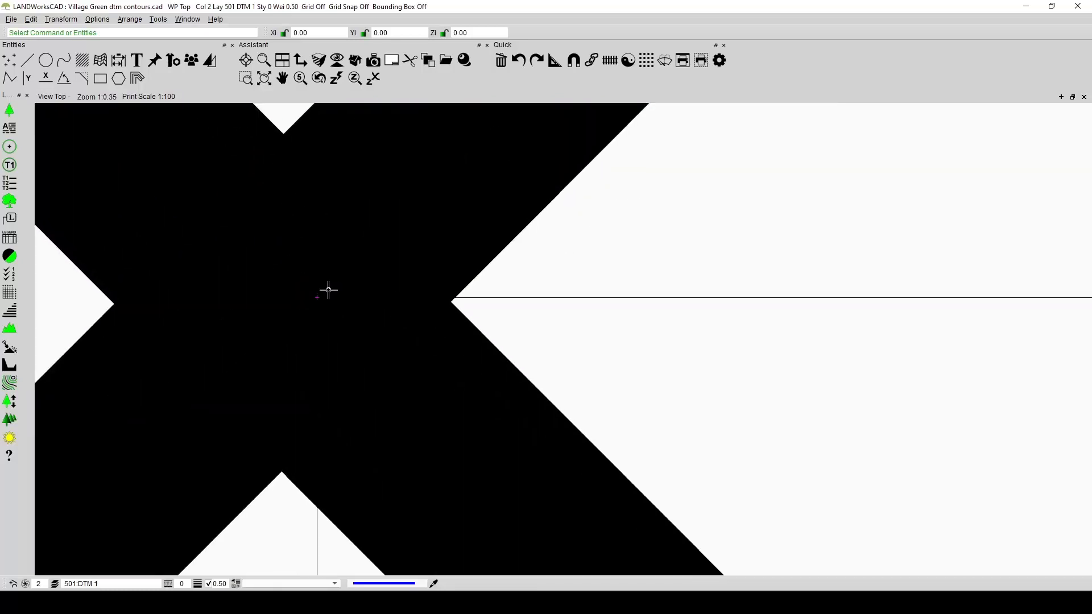
{"action": "right_click", "coordinate": [318, 297]}
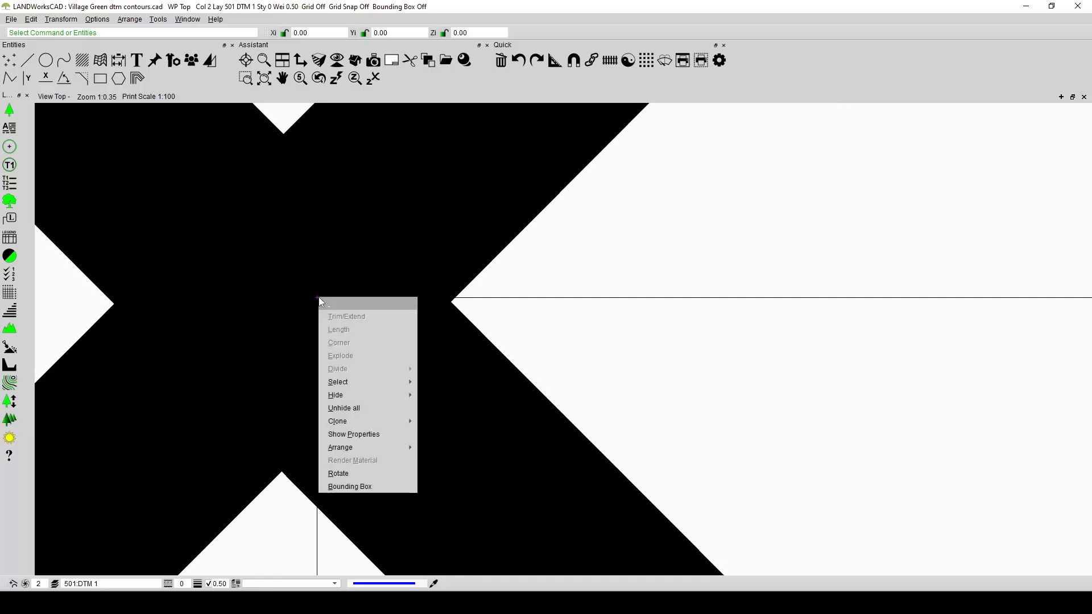
{"action": "mouse_move", "coordinate": [337, 380]}
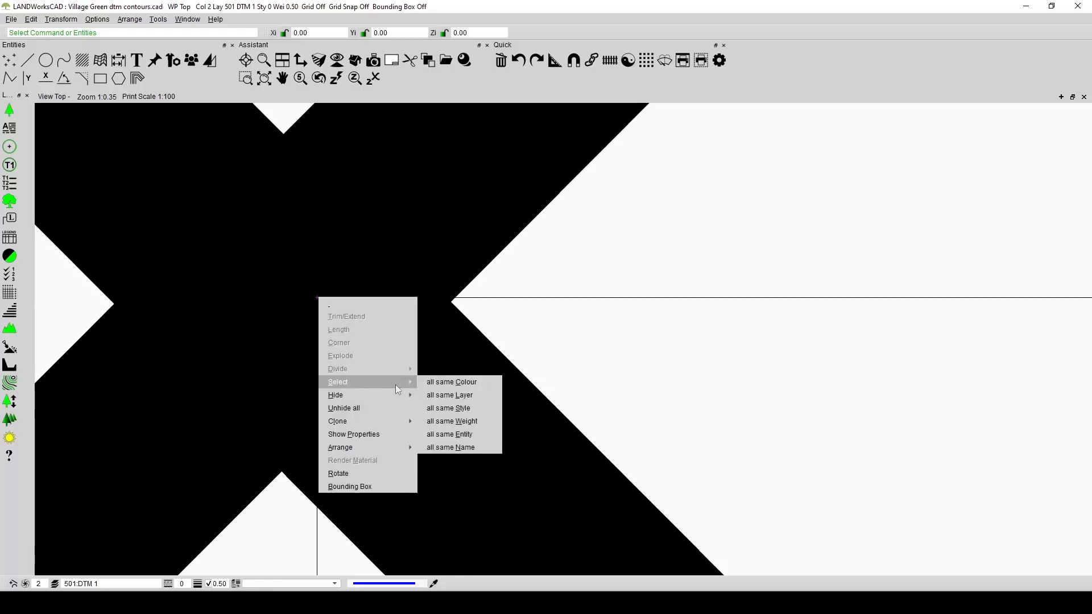
{"action": "left_click", "coordinate": [456, 435]}
- Change the style of the selected grid points to weight 2.00 and colour 0, red
{"action": "scroll", "coordinate": [441, 335], "scroll_direction": "down", "scroll_amount": 5}
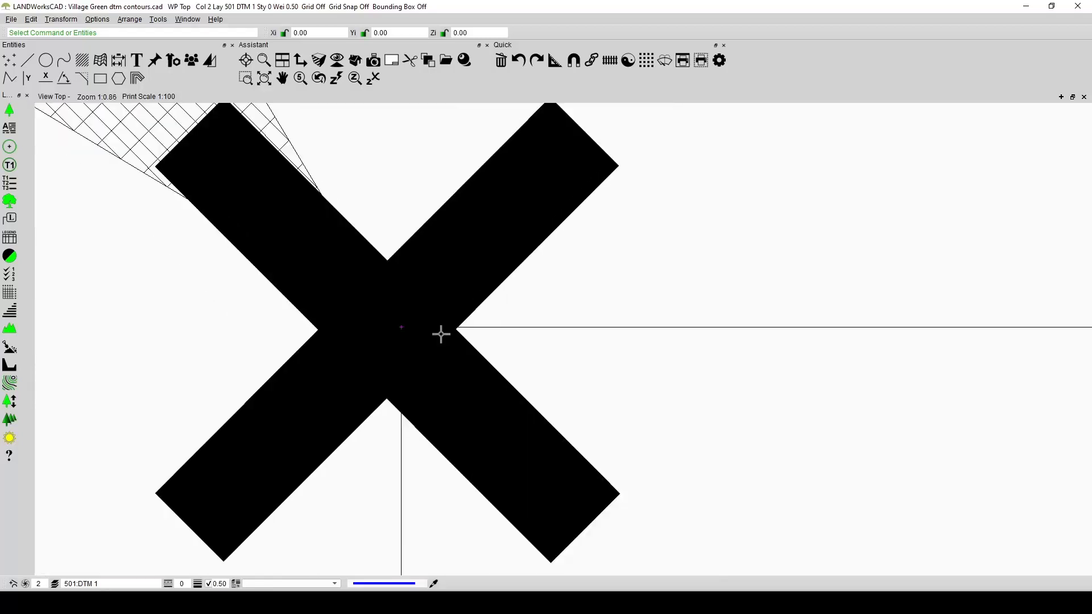
{"action": "scroll", "coordinate": [904, 317], "scroll_direction": "down", "scroll_amount": 3}
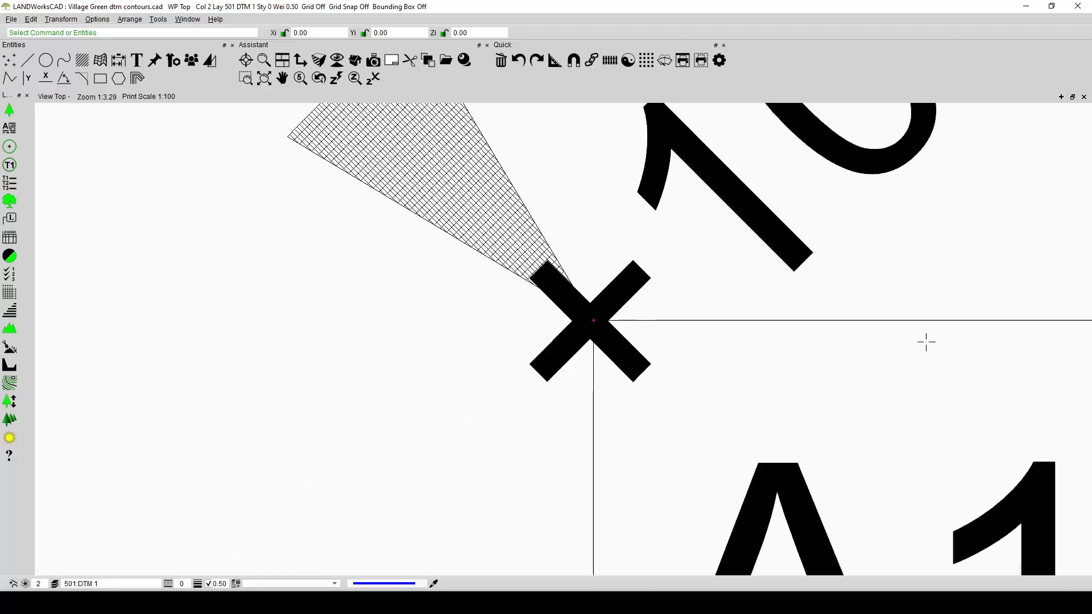
{"action": "scroll", "coordinate": [665, 325], "scroll_direction": "down", "scroll_amount": 6}
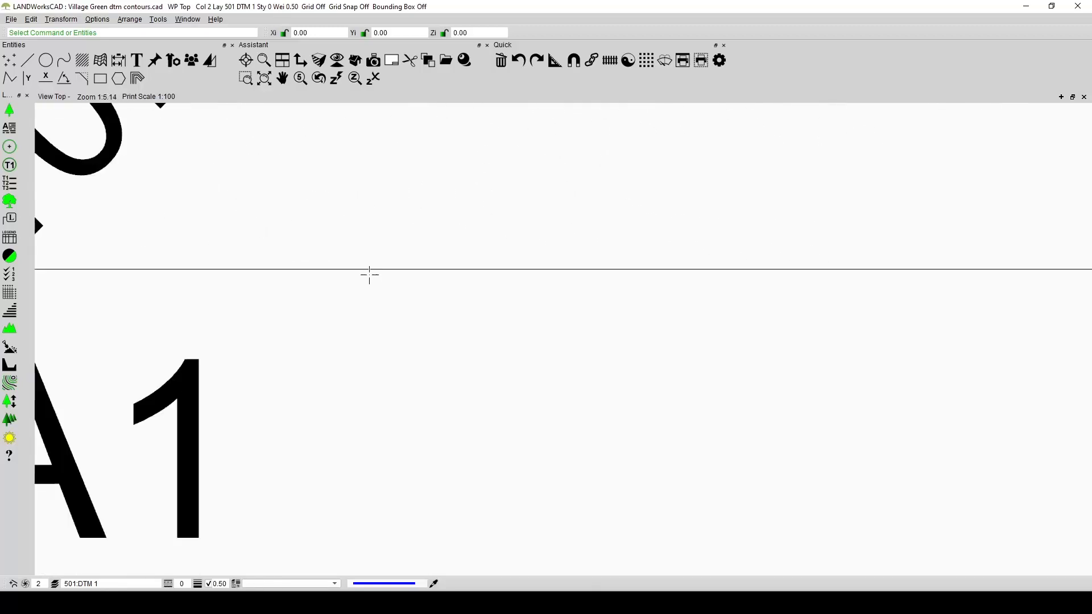
{"action": "scroll", "coordinate": [816, 268], "scroll_direction": "up", "scroll_amount": 10}
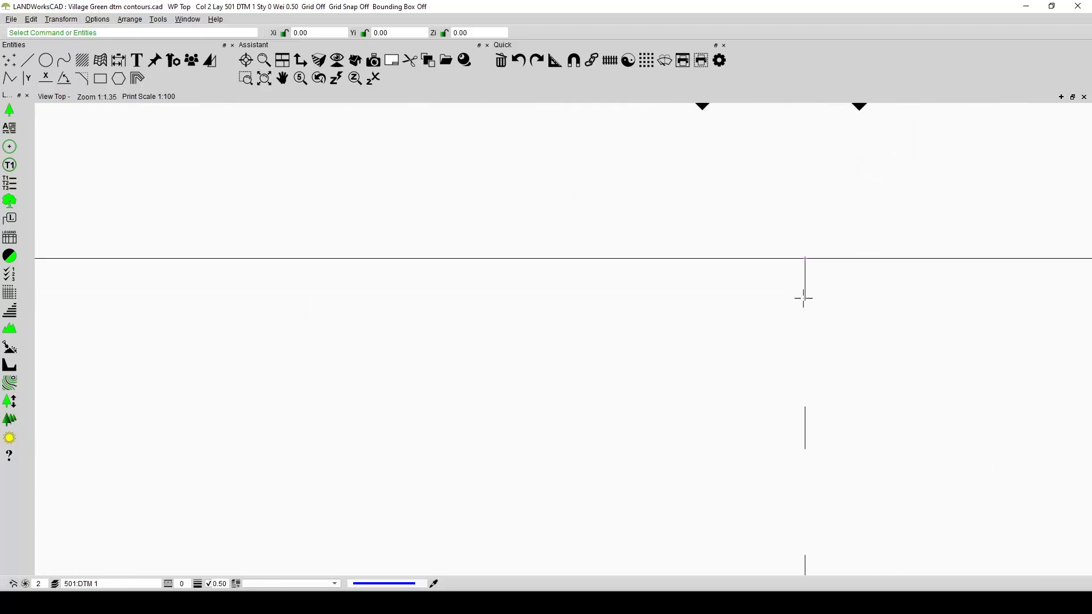
{"action": "scroll", "coordinate": [793, 242], "scroll_direction": "down", "scroll_amount": 12}
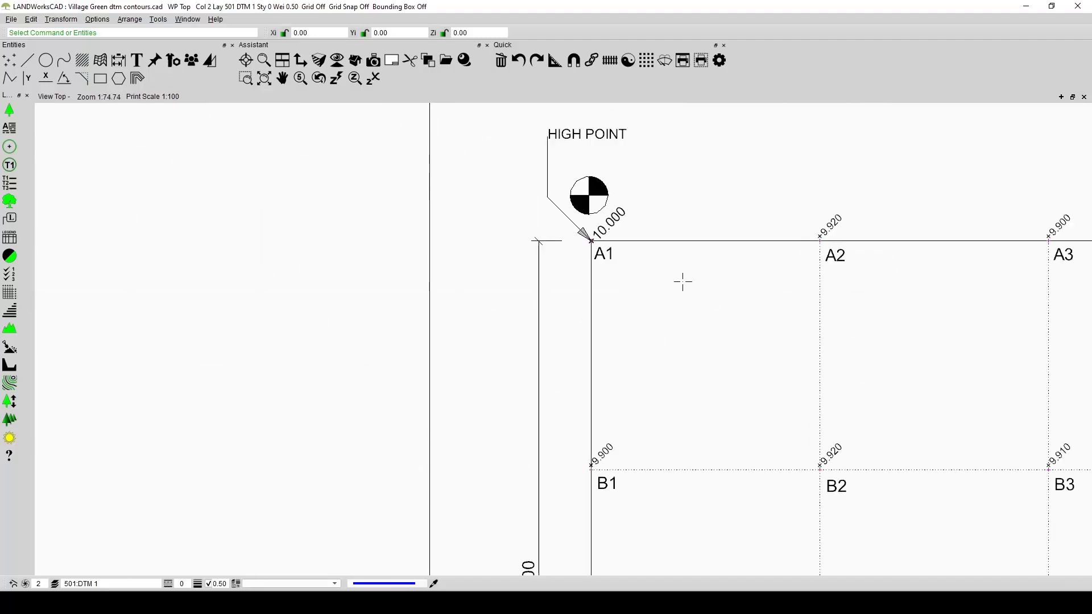
{"action": "left_click", "coordinate": [198, 584]}
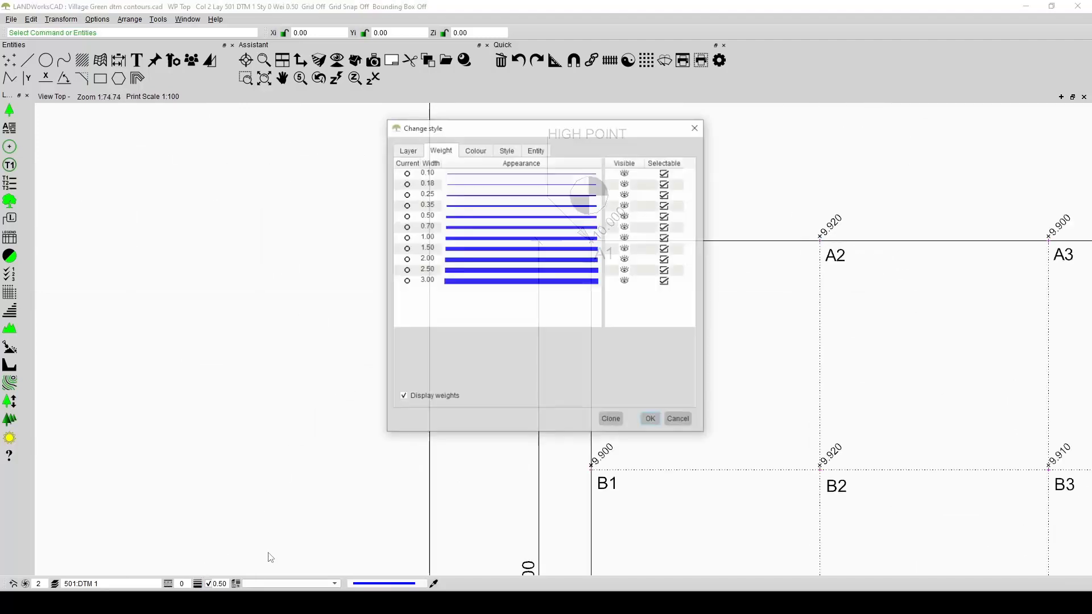
{"action": "left_click", "coordinate": [475, 259]}
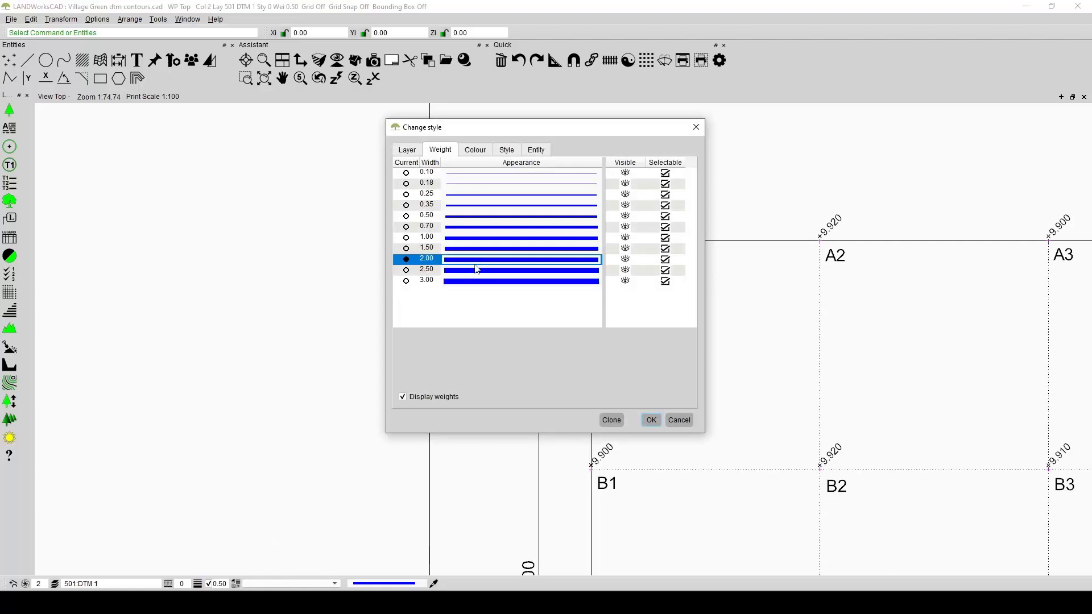
{"action": "left_click", "coordinate": [475, 150]}
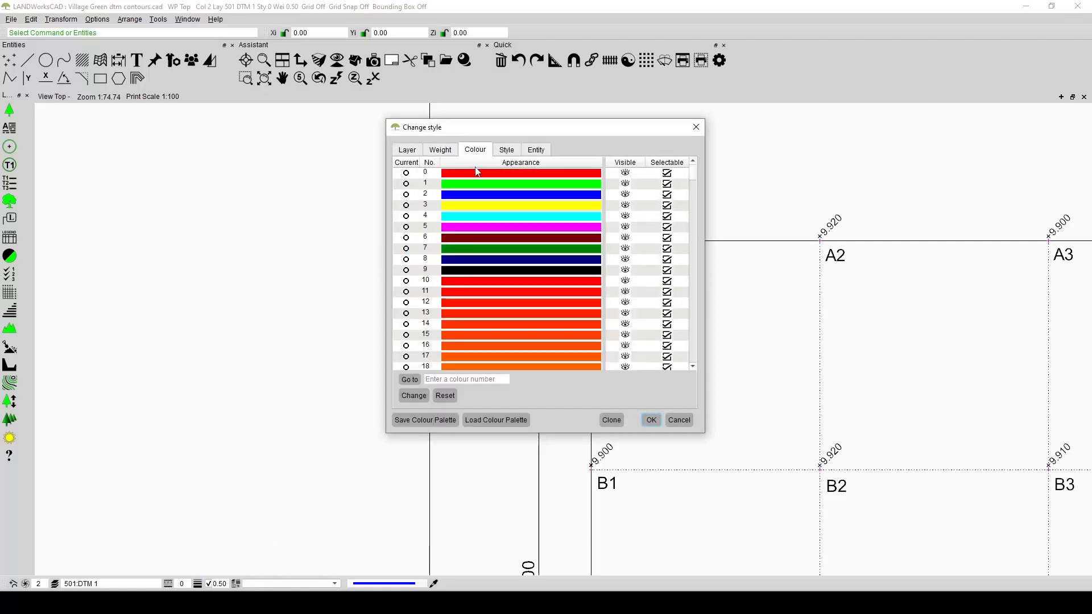
{"action": "left_click", "coordinate": [480, 173]}
{"action": "left_click", "coordinate": [650, 420]}
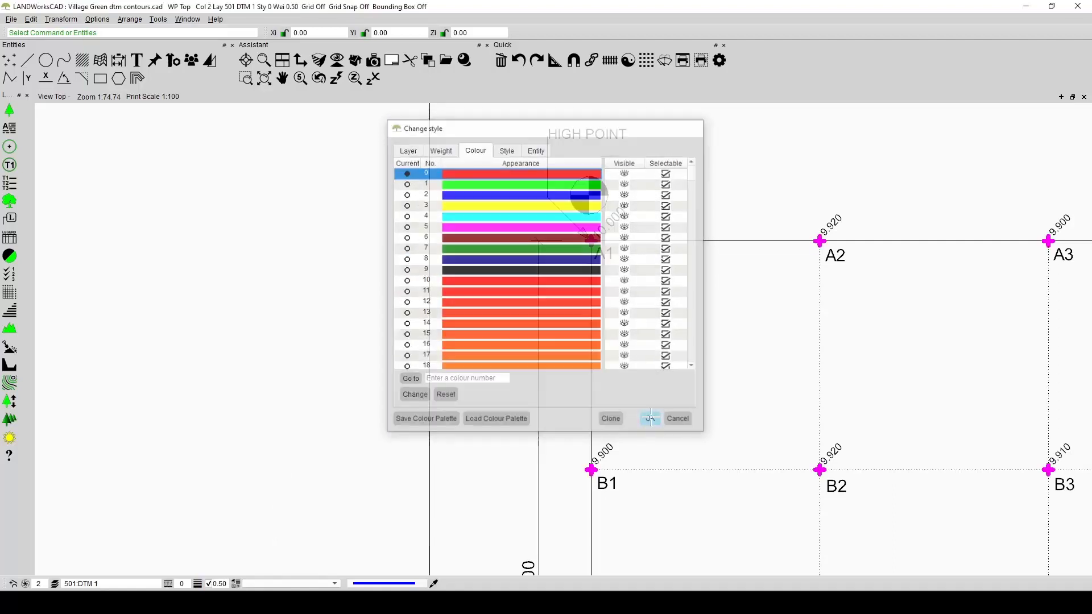
- Examine the high point at A1, the low point at D6 and the reduced levels in the location table
{"action": "scroll", "coordinate": [116, 328], "scroll_direction": "down", "scroll_amount": 4}
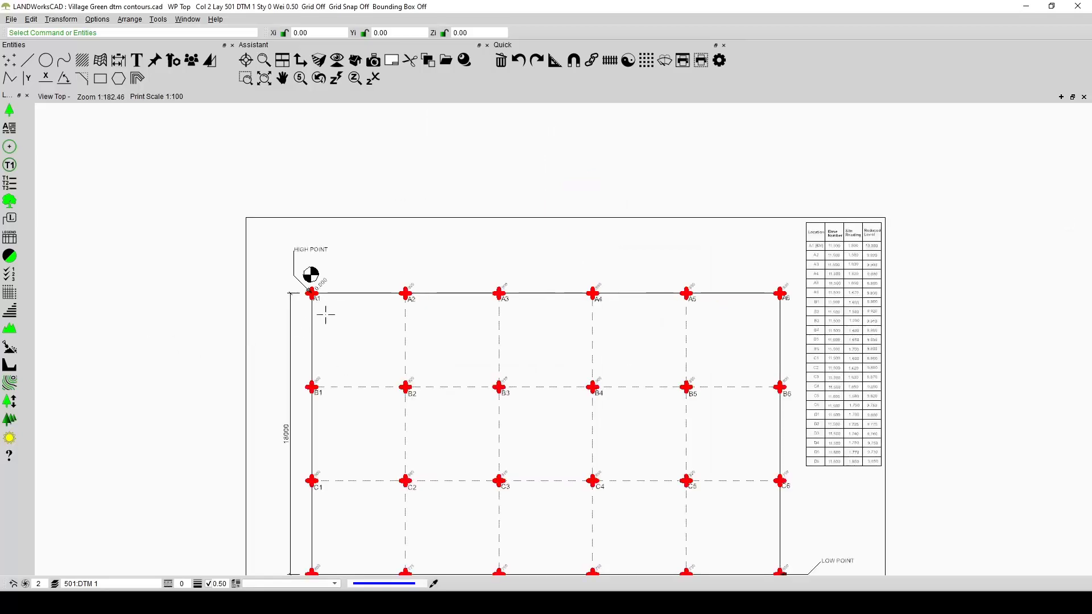
{"action": "scroll", "coordinate": [455, 219], "scroll_direction": "down", "scroll_amount": 2}
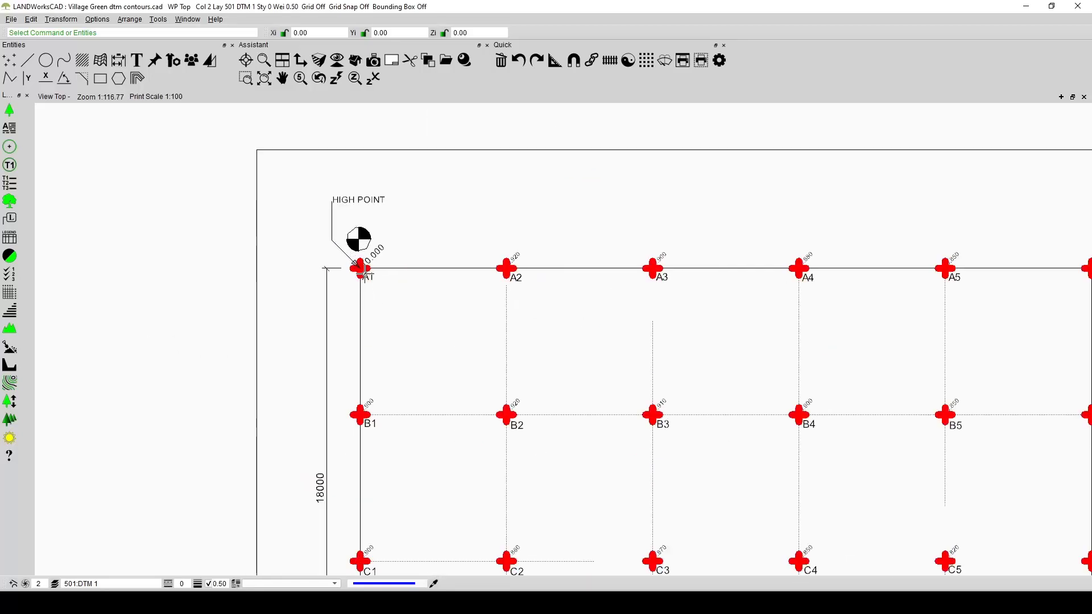
{"action": "scroll", "coordinate": [363, 272], "scroll_direction": "up", "scroll_amount": 8}
{"action": "scroll", "coordinate": [352, 260], "scroll_direction": "up", "scroll_amount": 6}
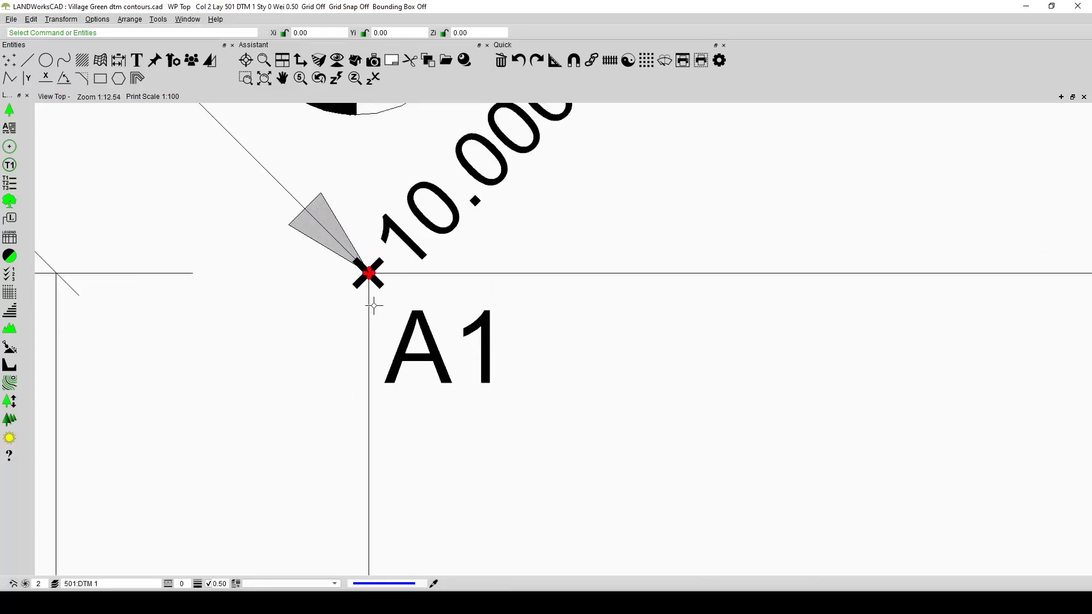
{"action": "scroll", "coordinate": [367, 297], "scroll_direction": "down", "scroll_amount": 6}
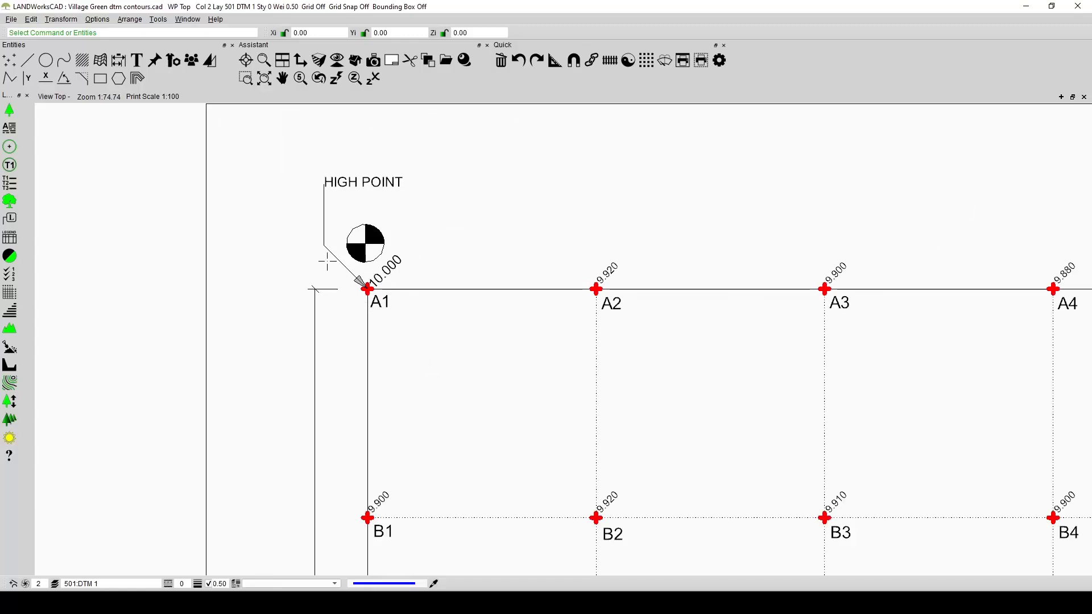
{"action": "scroll", "coordinate": [302, 231], "scroll_direction": "down", "scroll_amount": 6}
{"action": "scroll", "coordinate": [619, 427], "scroll_direction": "up", "scroll_amount": 8}
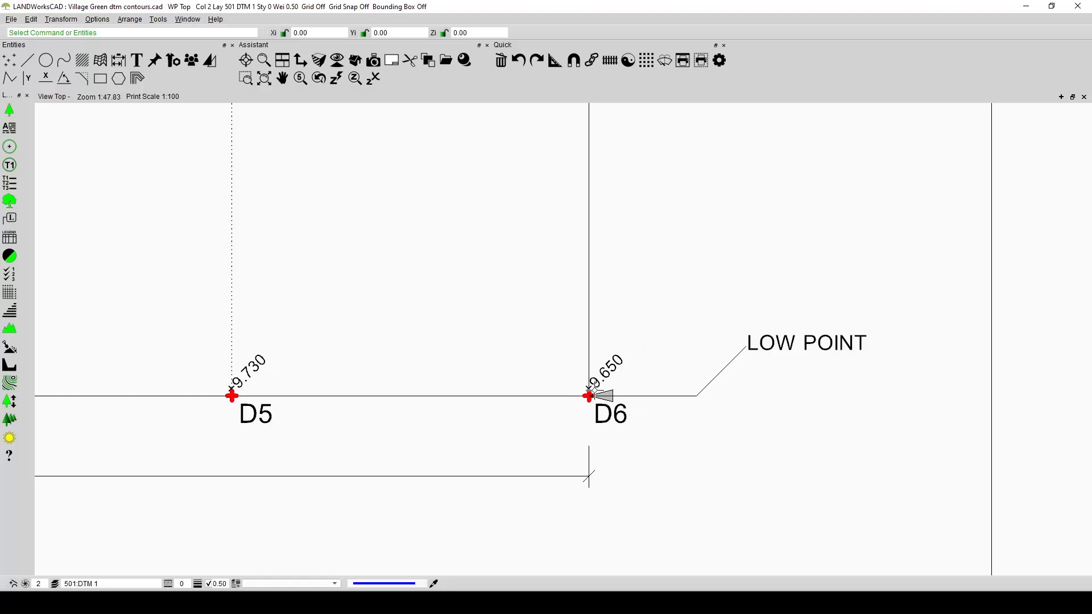
{"action": "scroll", "coordinate": [600, 386], "scroll_direction": "up", "scroll_amount": 4}
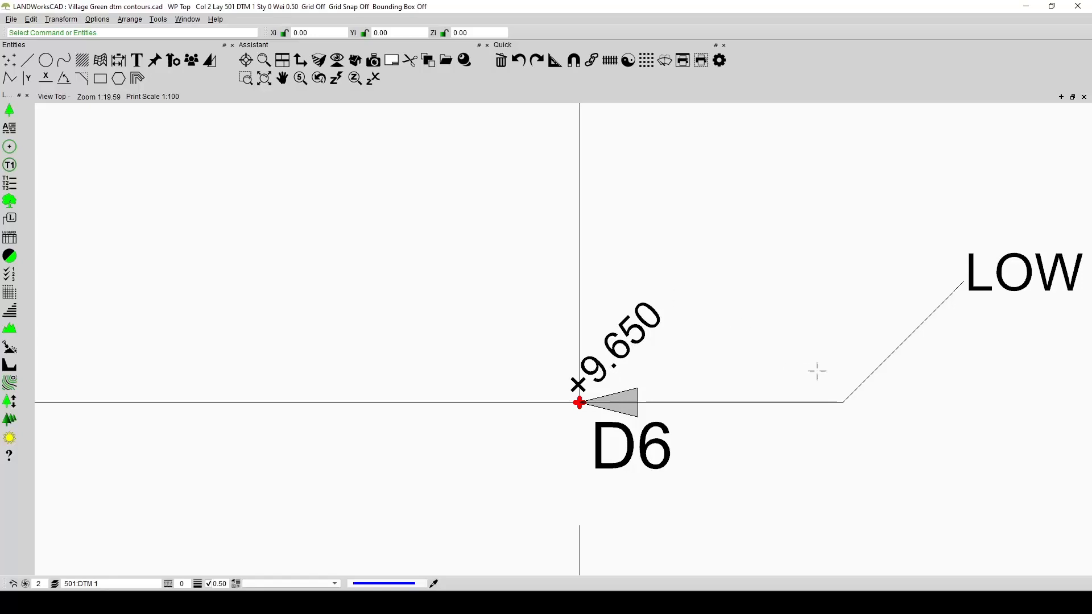
{"action": "scroll", "coordinate": [817, 372], "scroll_direction": "down", "scroll_amount": 10}
{"action": "scroll", "coordinate": [525, 205], "scroll_direction": "up", "scroll_amount": 8}
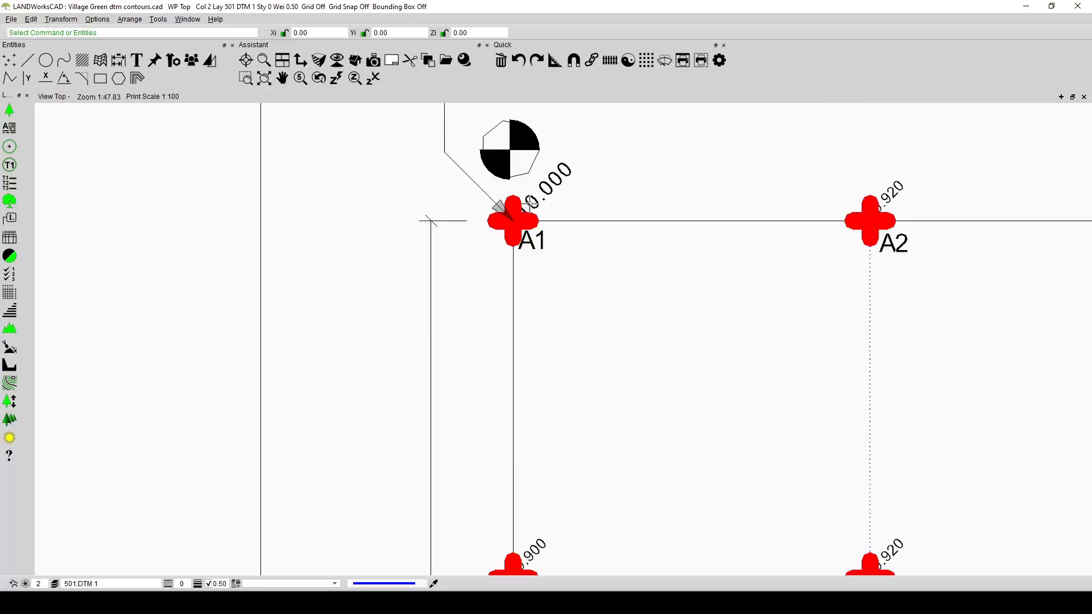
{"action": "scroll", "coordinate": [529, 202], "scroll_direction": "up", "scroll_amount": 3}
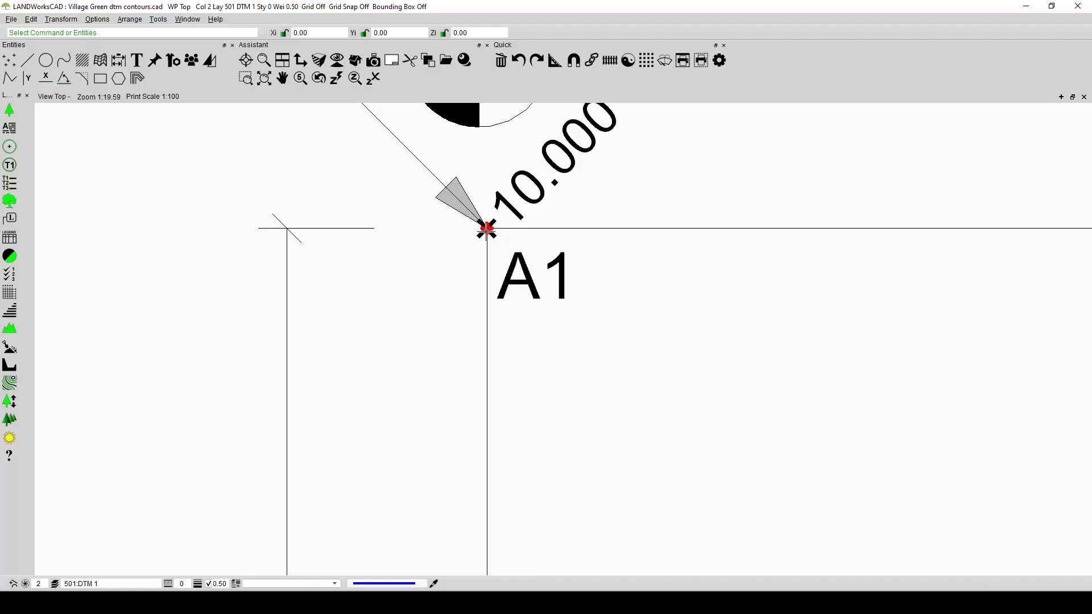
{"action": "scroll", "coordinate": [486, 229], "scroll_direction": "down", "scroll_amount": 7}
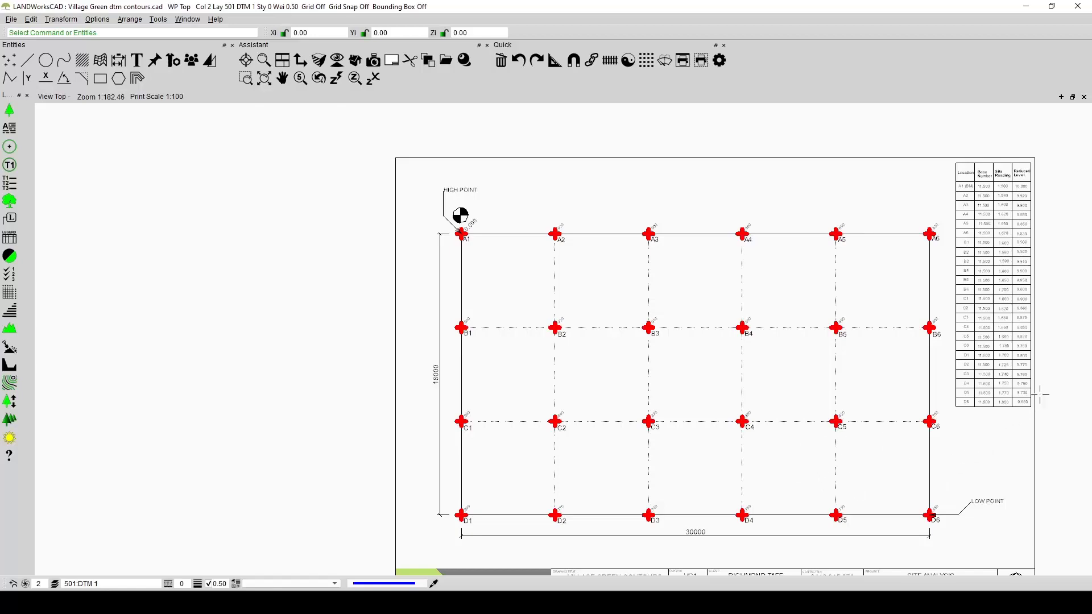
{"action": "scroll", "coordinate": [1040, 394], "scroll_direction": "up", "scroll_amount": 6}
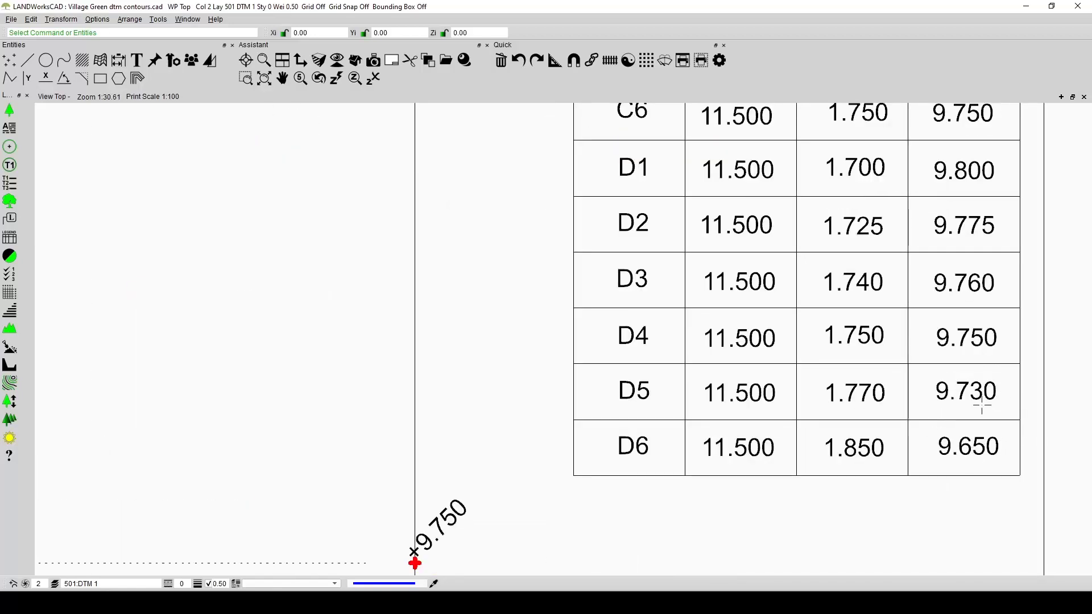
{"action": "scroll", "coordinate": [738, 372], "scroll_direction": "down", "scroll_amount": 2}
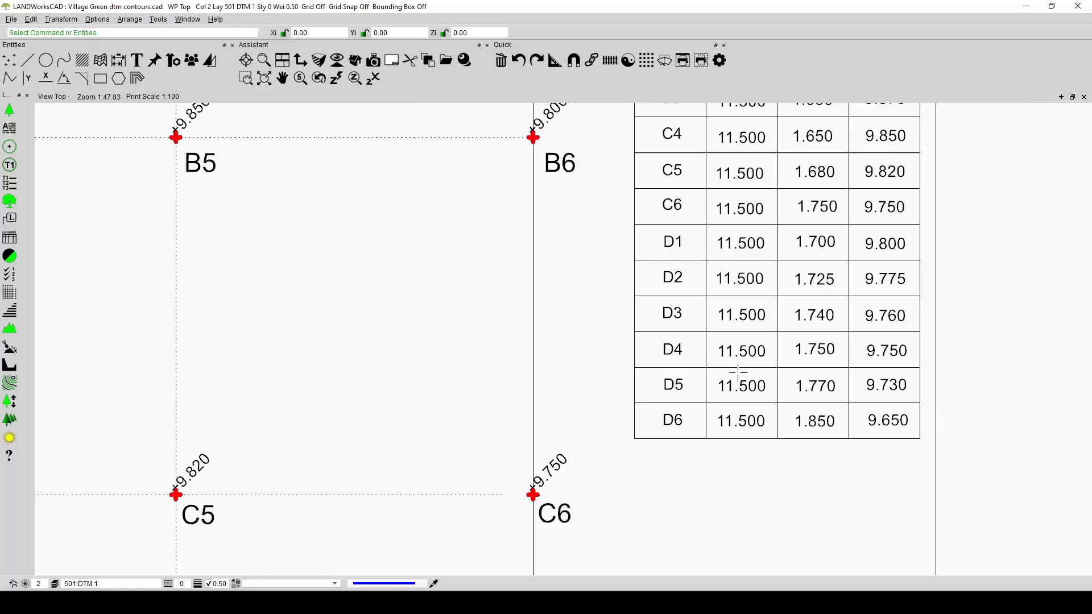
{"action": "scroll", "coordinate": [738, 372], "scroll_direction": "down", "scroll_amount": 5}
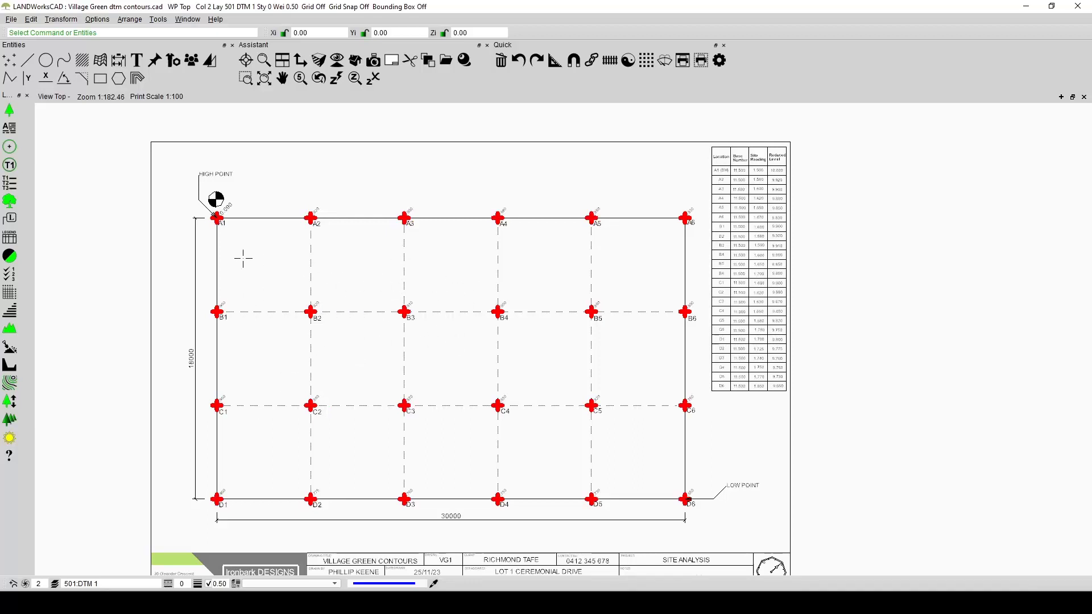
- Restrict selection to Point entities only, making every other entity type unselectable
{"action": "left_click", "coordinate": [13, 584]}
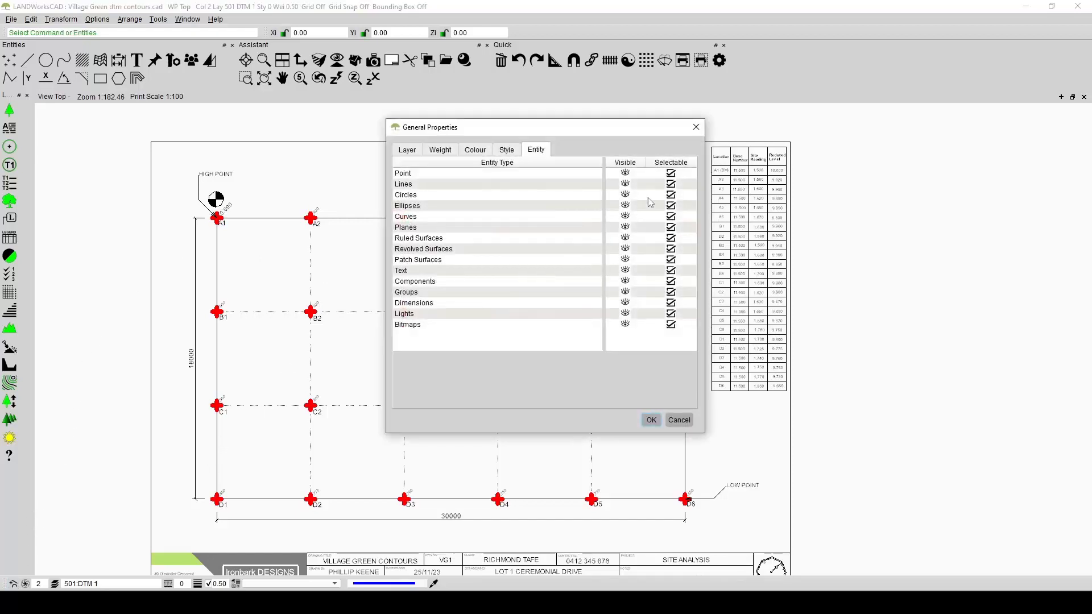
{"action": "left_click", "coordinate": [672, 173]}
{"action": "left_click", "coordinate": [671, 174]}
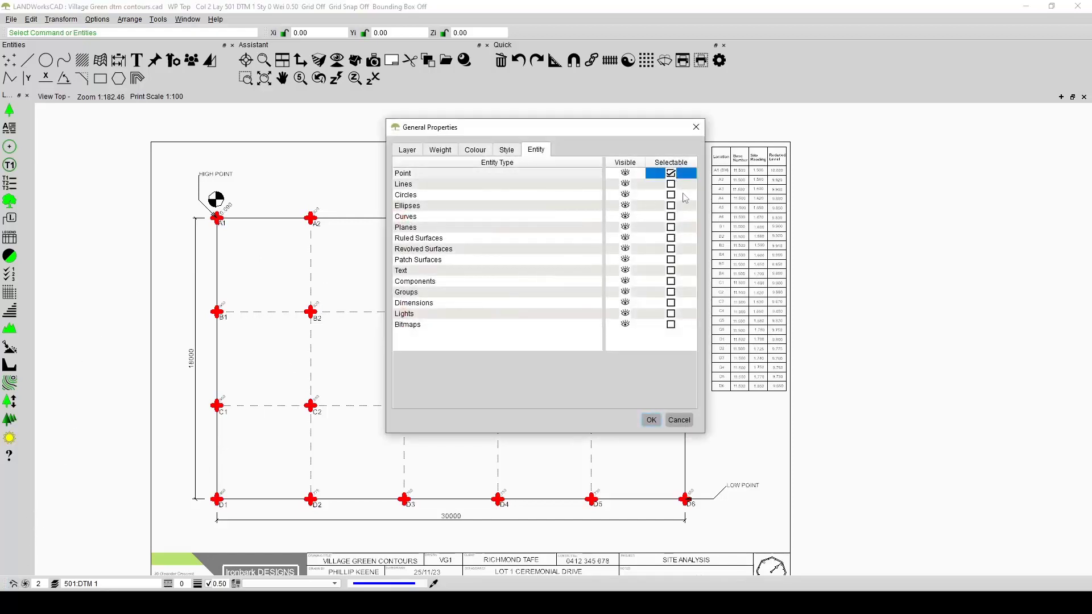
{"action": "left_click", "coordinate": [651, 420]}
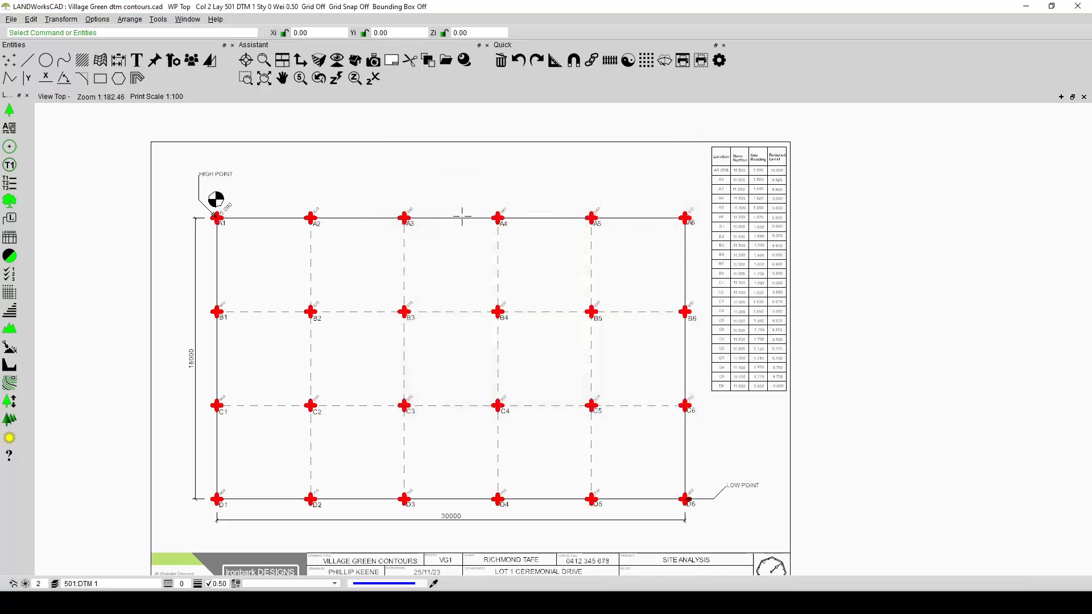
{"action": "left_click", "coordinate": [12, 311]}
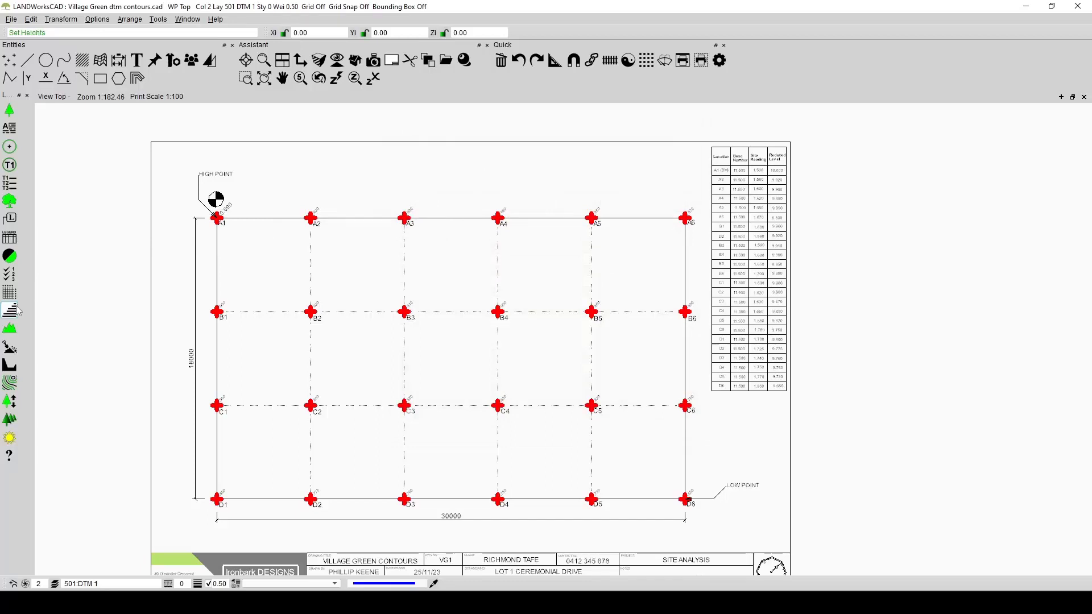
{"action": "left_click", "coordinate": [216, 216]}
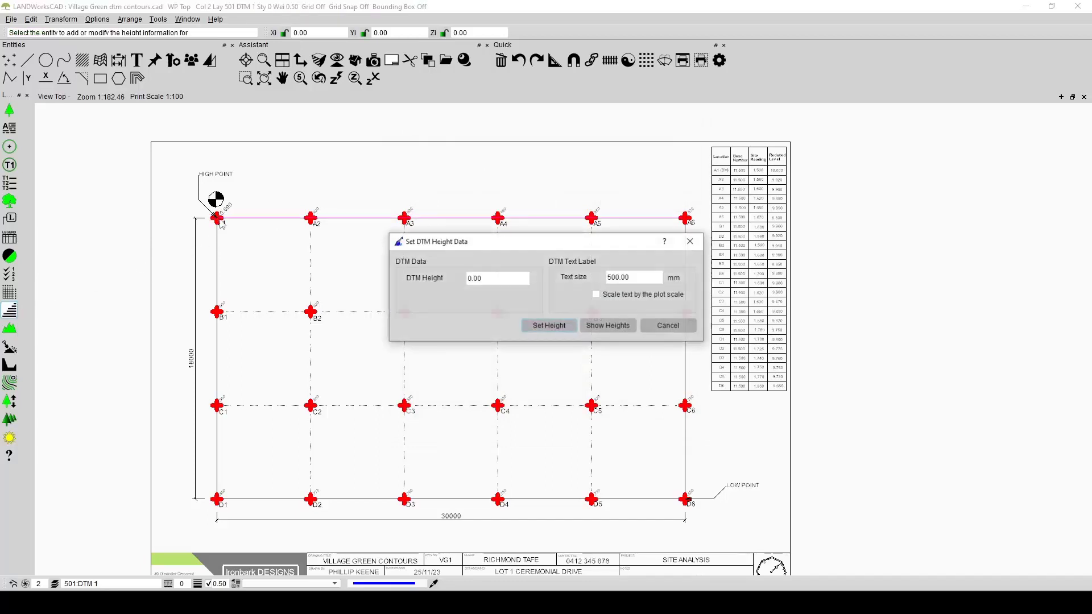
{"action": "left_click", "coordinate": [642, 326]}
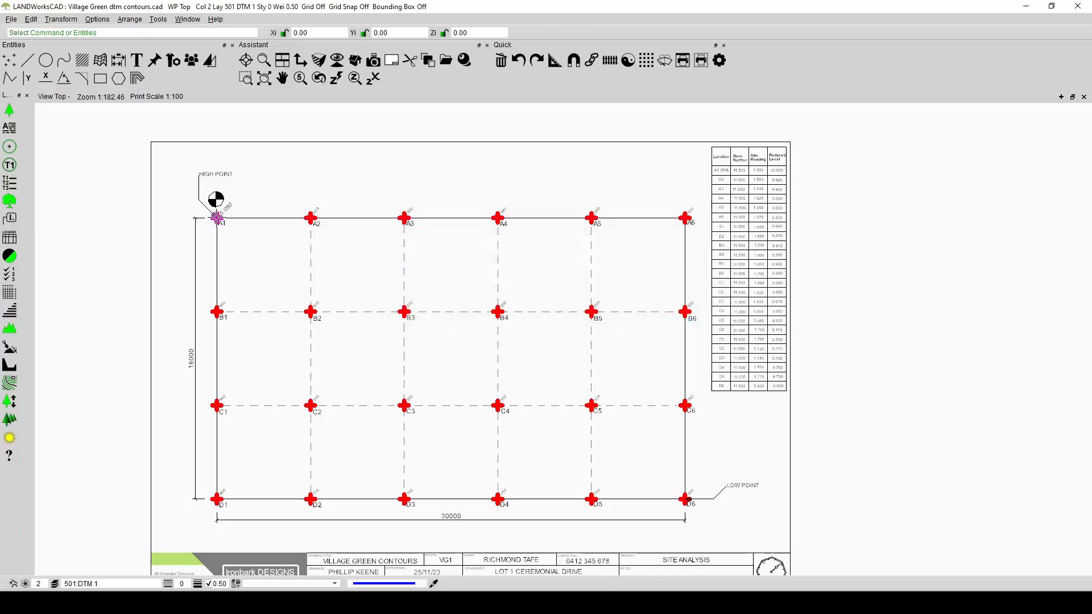
- Set the DTM height of grid point A1 to 10000
{"action": "left_click", "coordinate": [14, 310]}
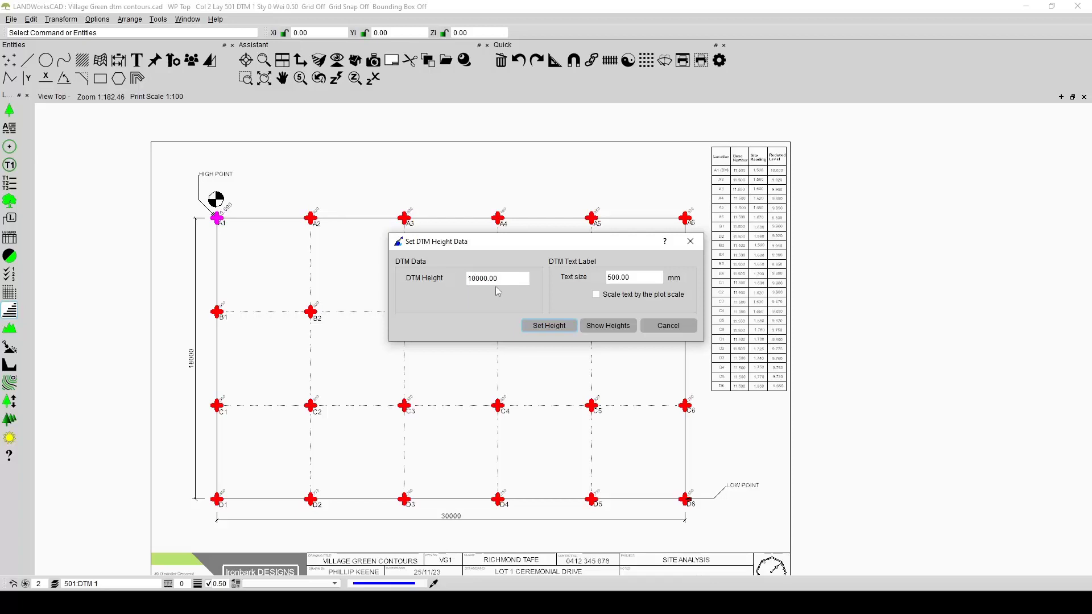
{"action": "left_click_drag", "start_coordinate": [514, 280], "coordinate": [463, 281]}
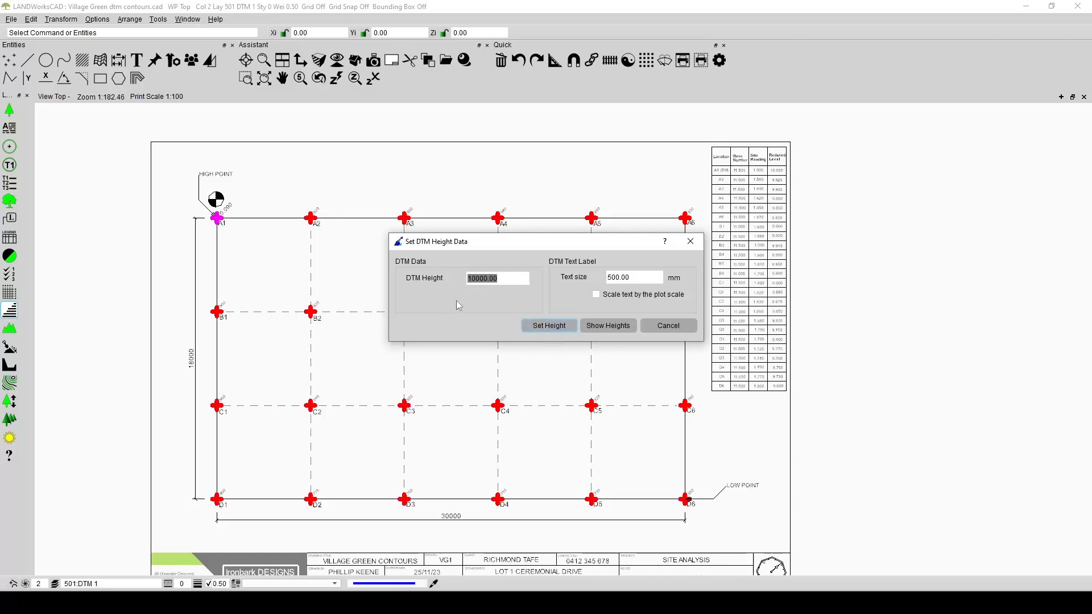
{"action": "left_click", "coordinate": [550, 326]}
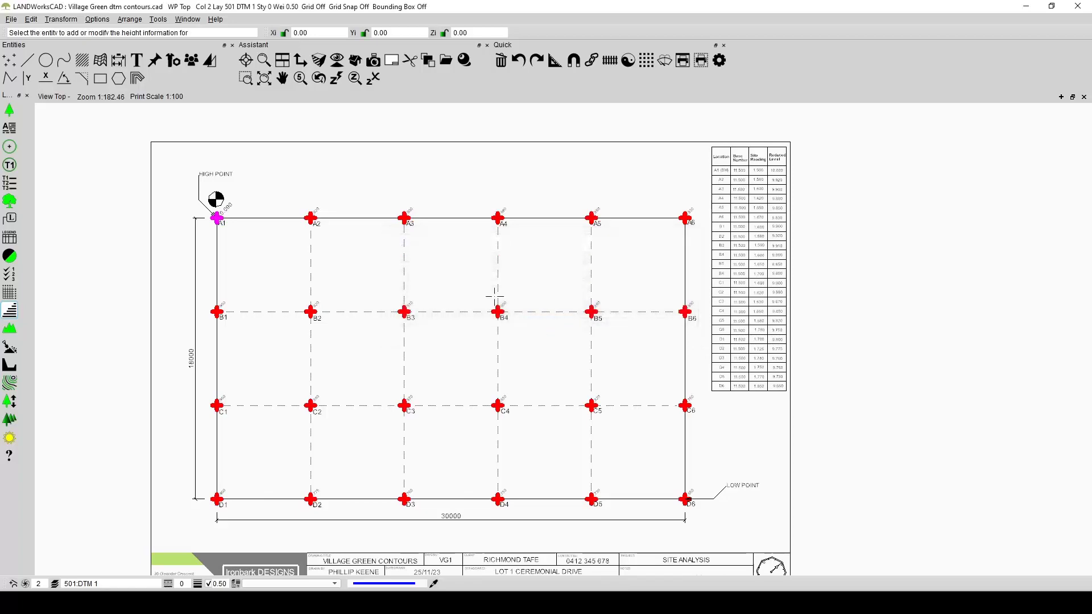
- Give grid point A2 a DTM height of 9920 and show it as a height label with 500 mm text
{"action": "scroll", "coordinate": [310, 215], "scroll_direction": "up", "scroll_amount": 5}
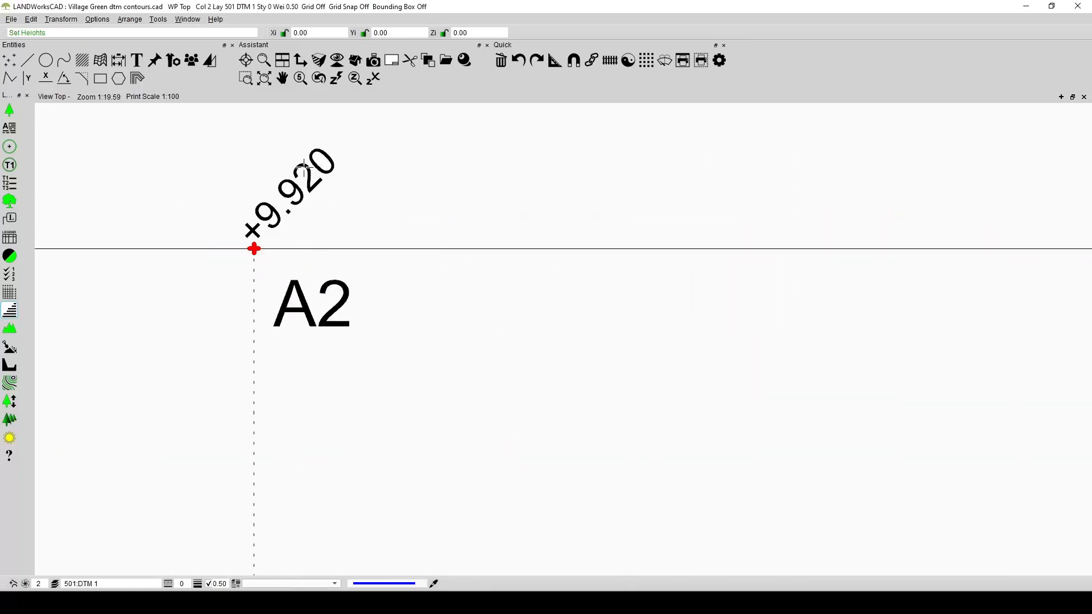
{"action": "left_click", "coordinate": [254, 248]}
{"action": "left_click", "coordinate": [12, 310]}
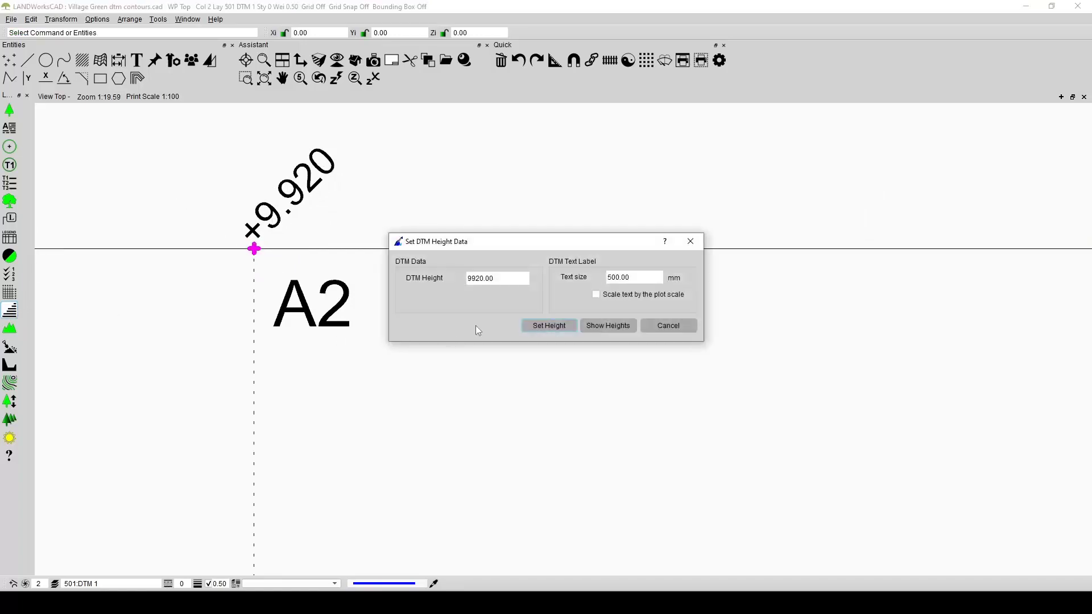
{"action": "left_click", "coordinate": [610, 323]}
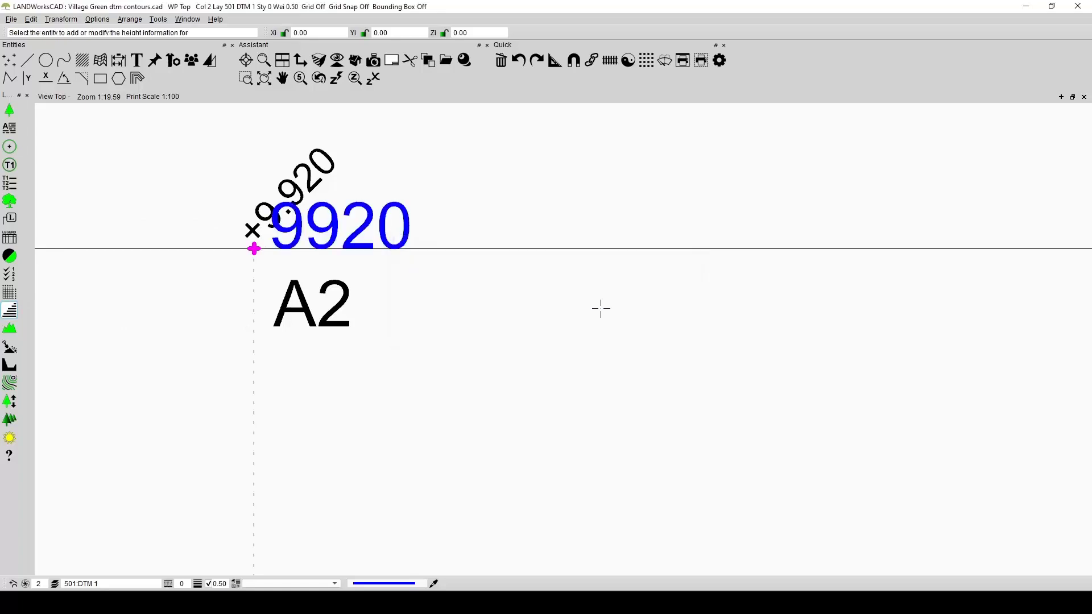
- Select all the grid points and start an Insert DTM operation with a contour point spacing of 1000
{"action": "scroll", "coordinate": [319, 242], "scroll_direction": "down", "scroll_amount": 6}
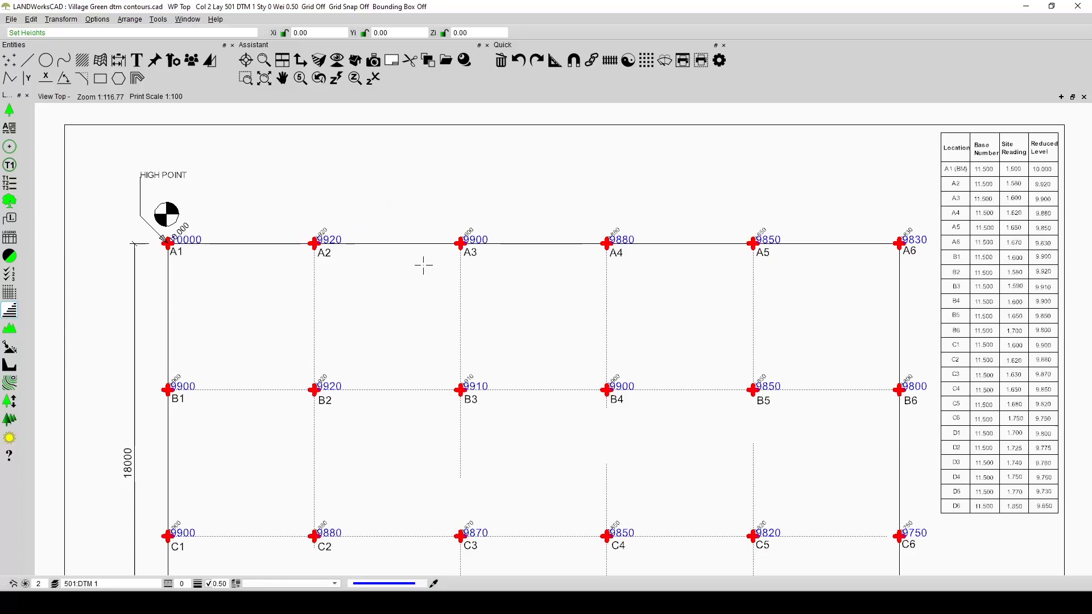
{"action": "scroll", "coordinate": [425, 263], "scroll_direction": "down", "scroll_amount": 2}
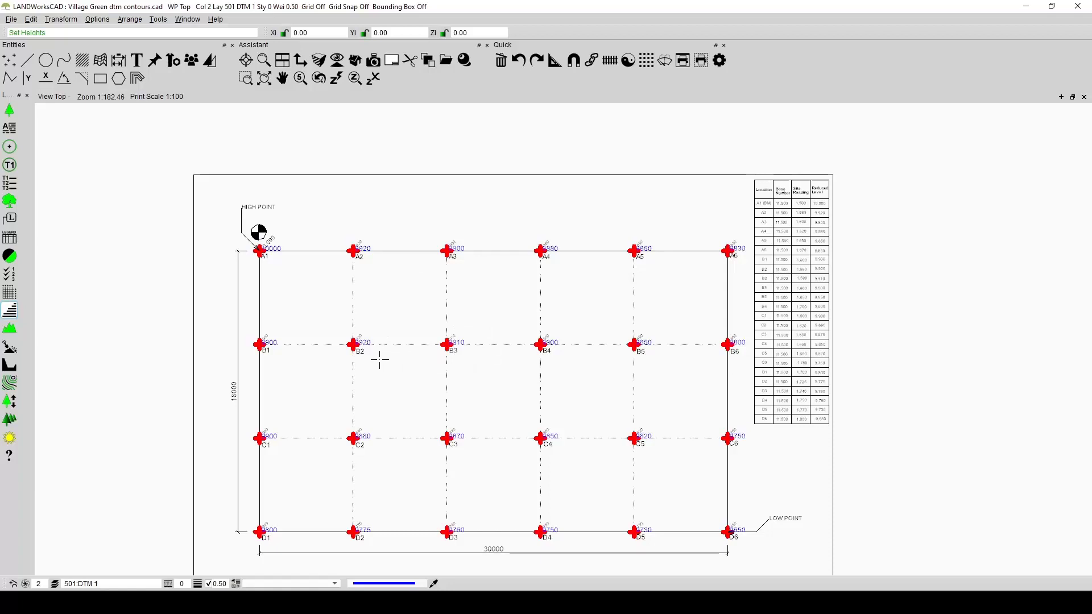
{"action": "left_click_drag", "start_coordinate": [323, 286], "coordinate": [302, 299]}
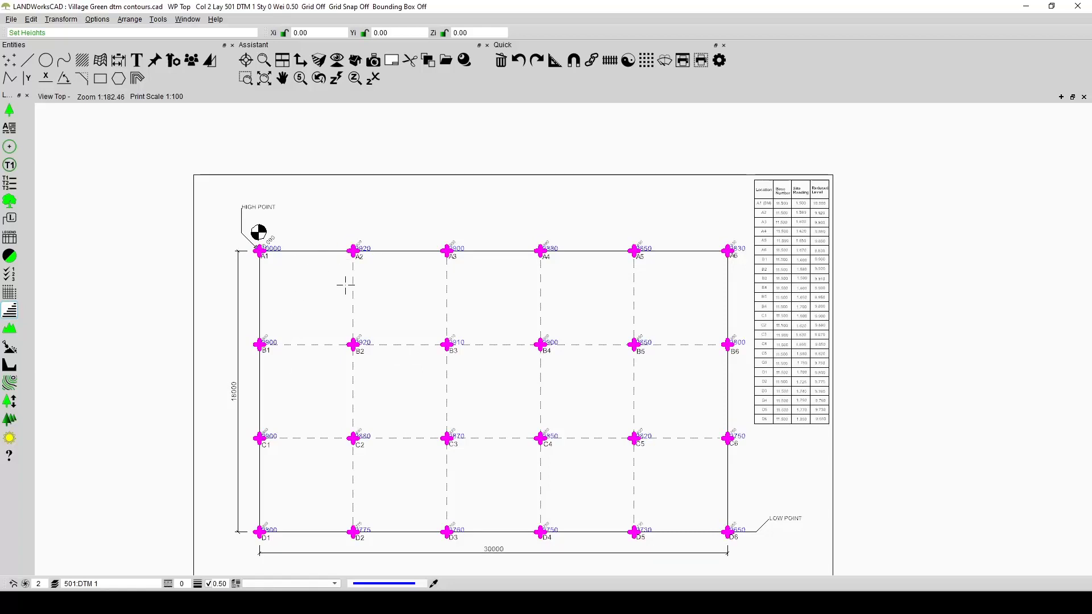
{"action": "left_click", "coordinate": [9, 329]}
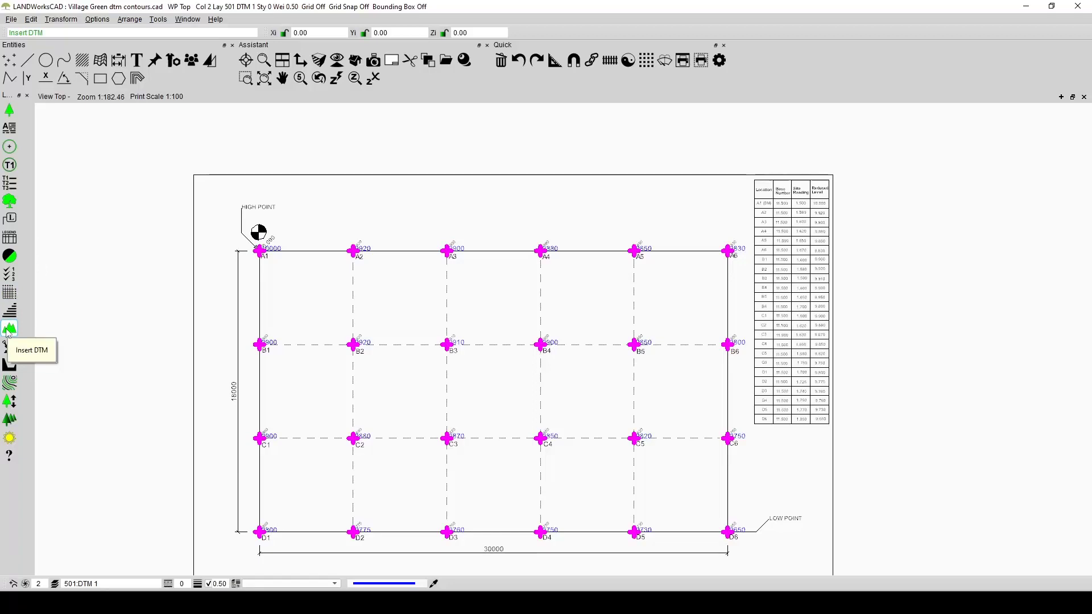
{"action": "left_click", "coordinate": [7, 333]}
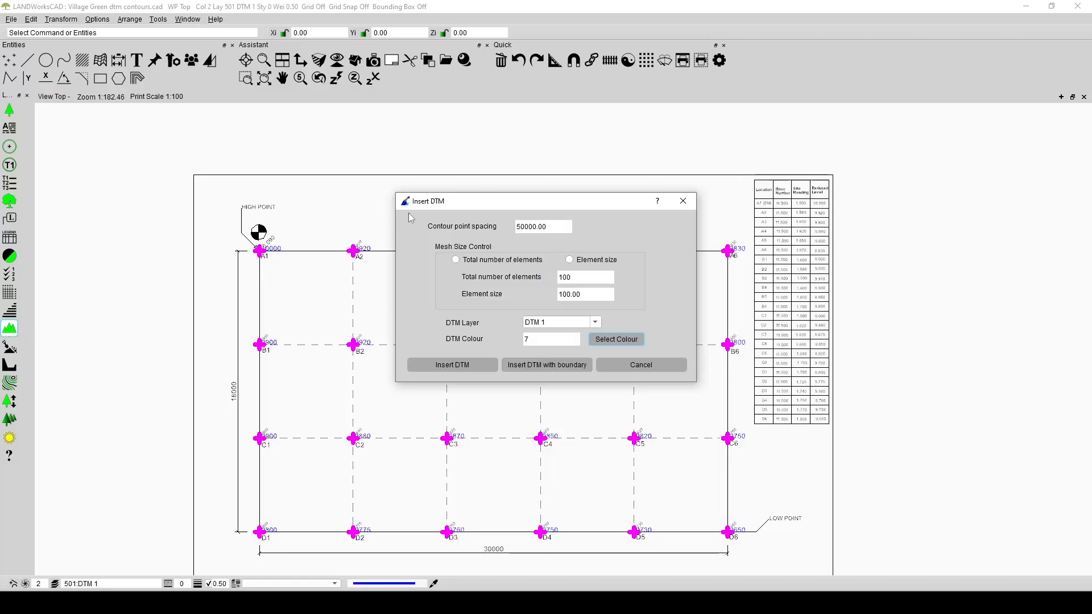
{"action": "left_click_drag", "start_coordinate": [564, 227], "coordinate": [516, 226]}
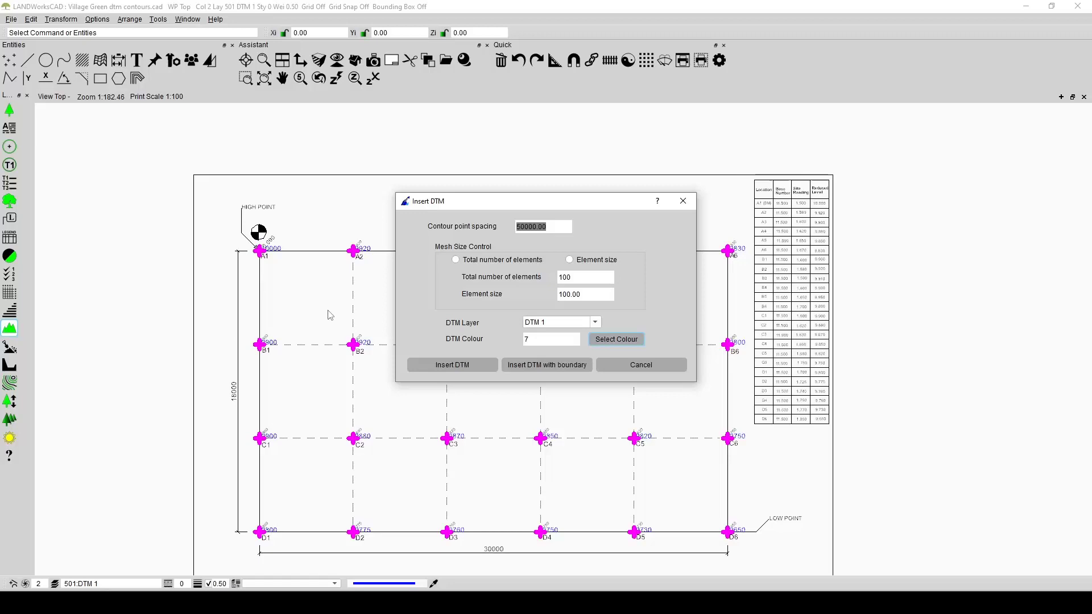
{"action": "type", "text": "1000"}
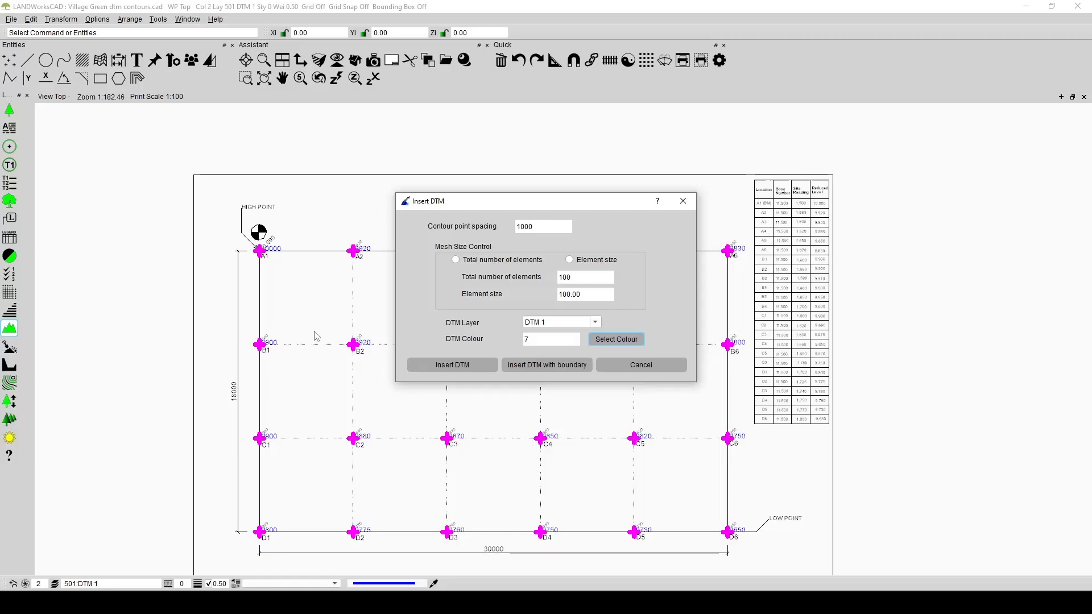
- Control the DTM mesh by element size and set the element size to 1000
{"action": "left_click", "coordinate": [487, 264]}
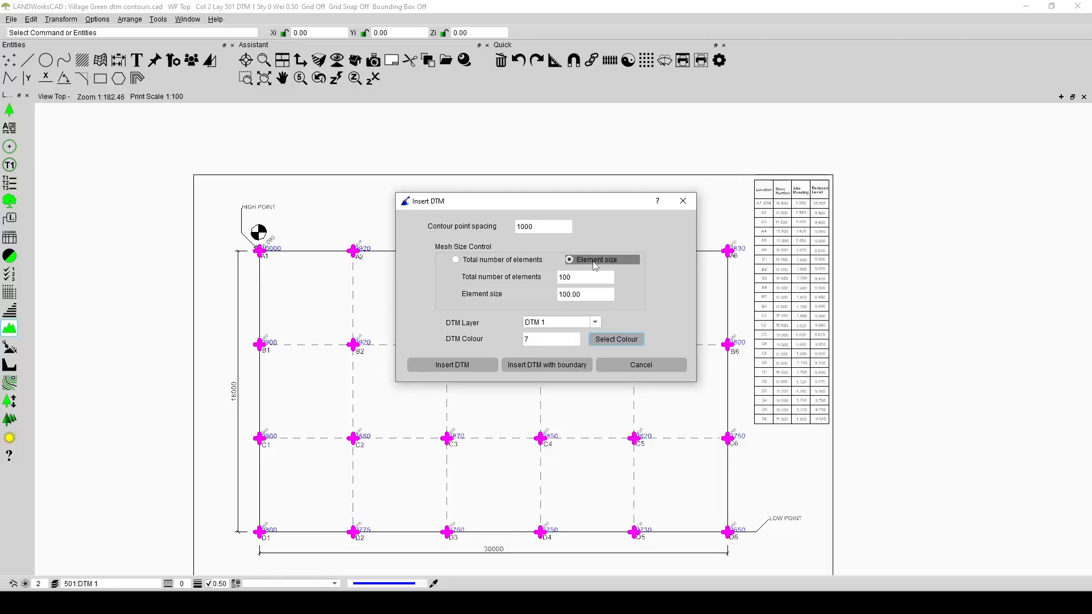
{"action": "double_click", "coordinate": [595, 294]}
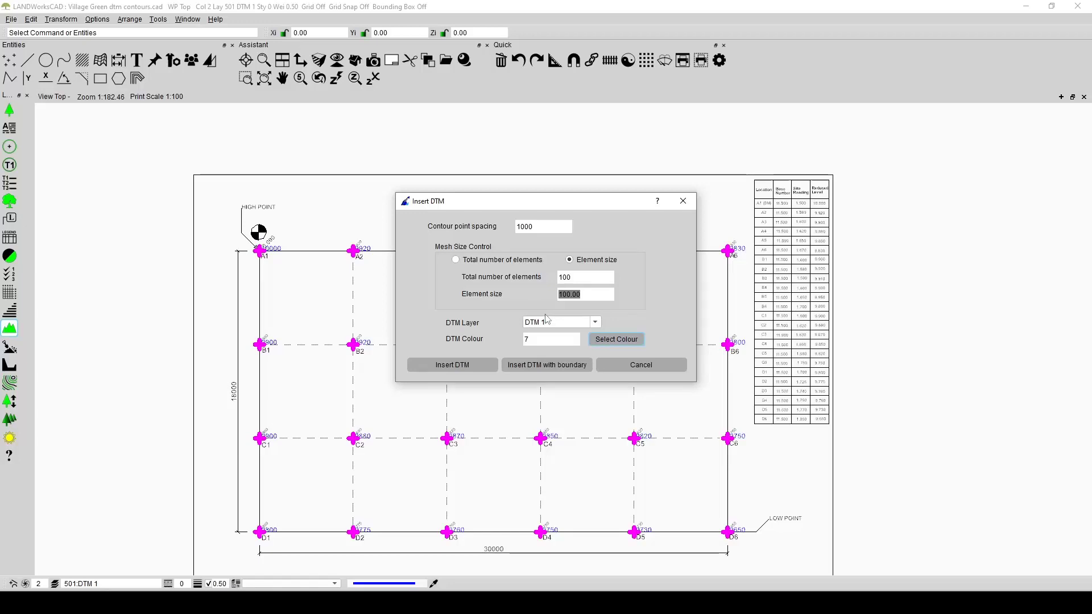
{"action": "type", "text": "10"}
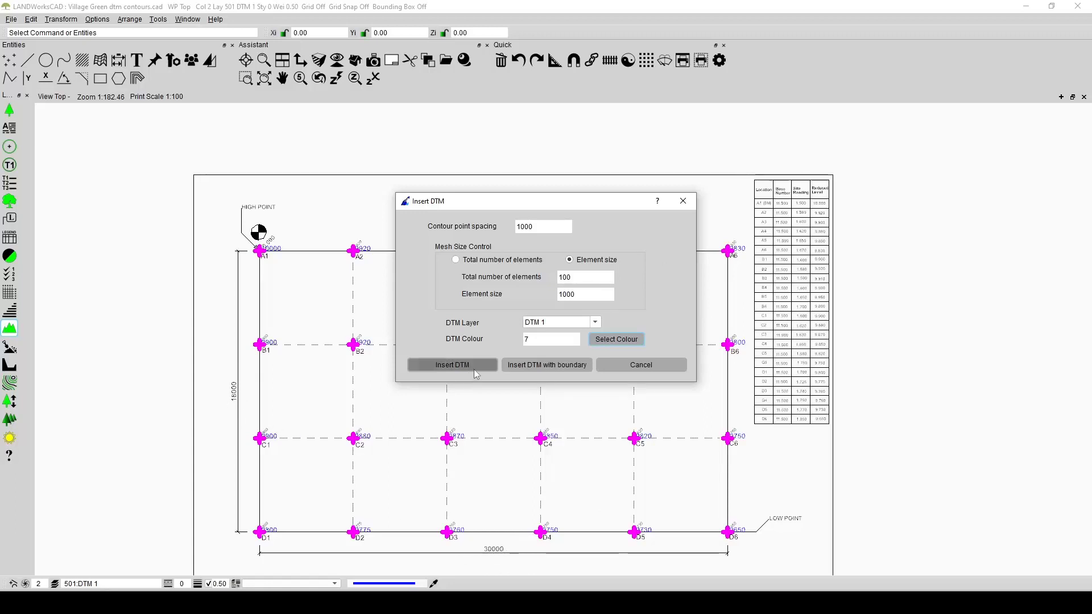
{"action": "left_click_drag", "start_coordinate": [584, 296], "coordinate": [558, 294]}
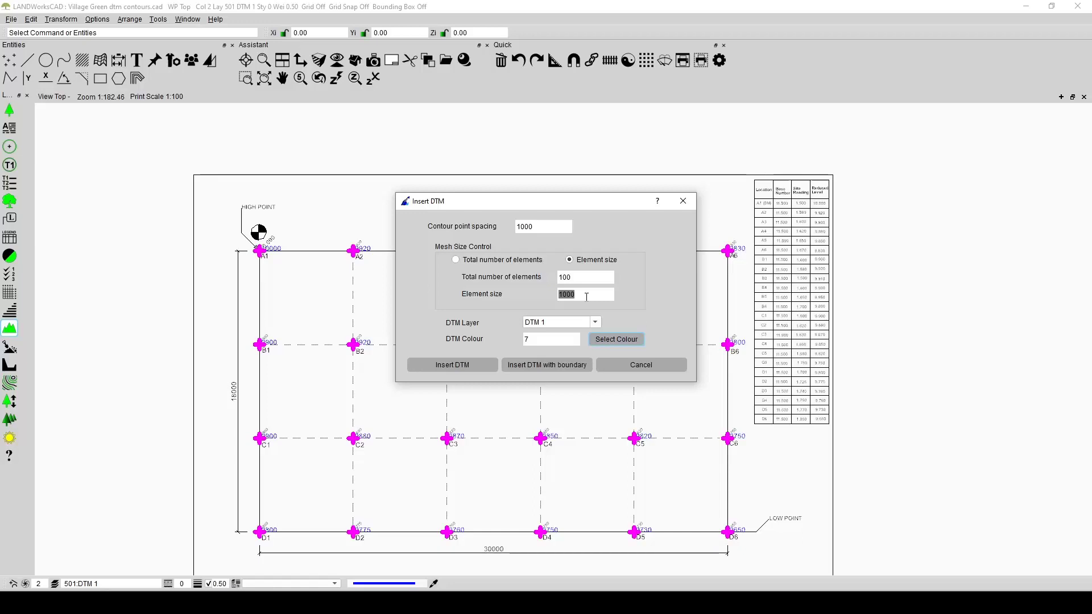
{"action": "left_click", "coordinate": [583, 279]}
{"action": "left_click_drag", "start_coordinate": [583, 279], "coordinate": [552, 278]}
- Use DTM 1 as the DTM layer and colour 7, green, as the DTM colour
{"action": "left_click", "coordinate": [565, 324]}
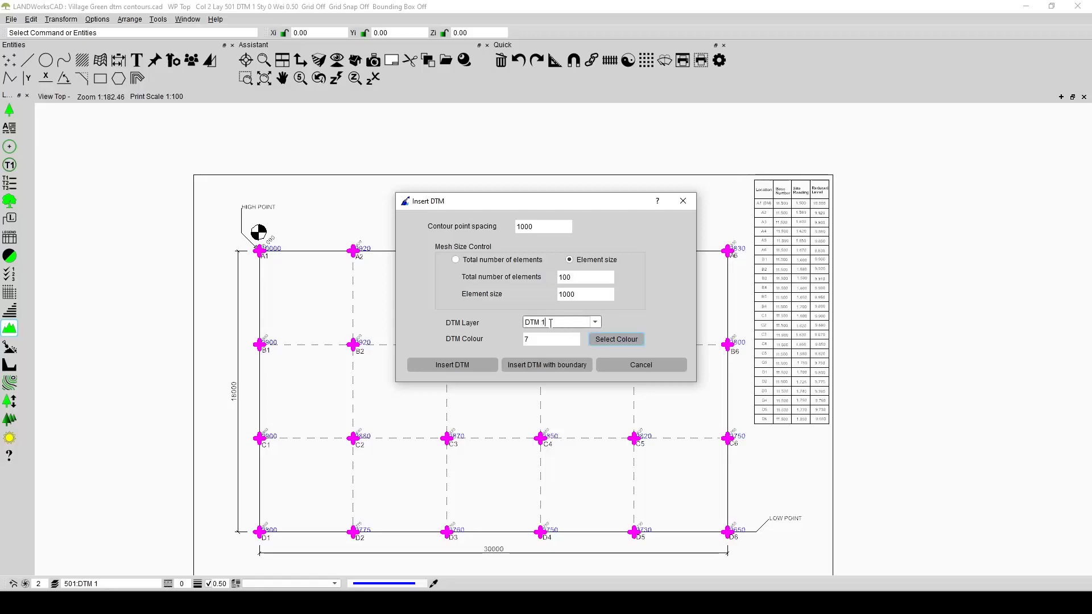
{"action": "left_click", "coordinate": [595, 322]}
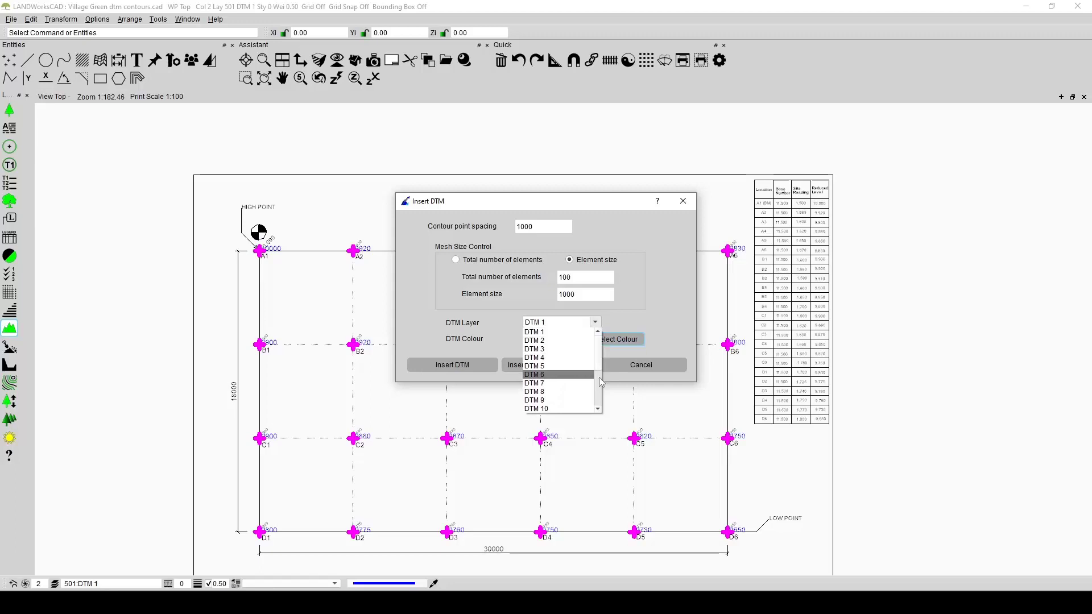
{"action": "left_click", "coordinate": [599, 378]}
{"action": "left_click", "coordinate": [599, 351]}
{"action": "left_click", "coordinate": [599, 392]}
{"action": "left_click", "coordinate": [654, 328]}
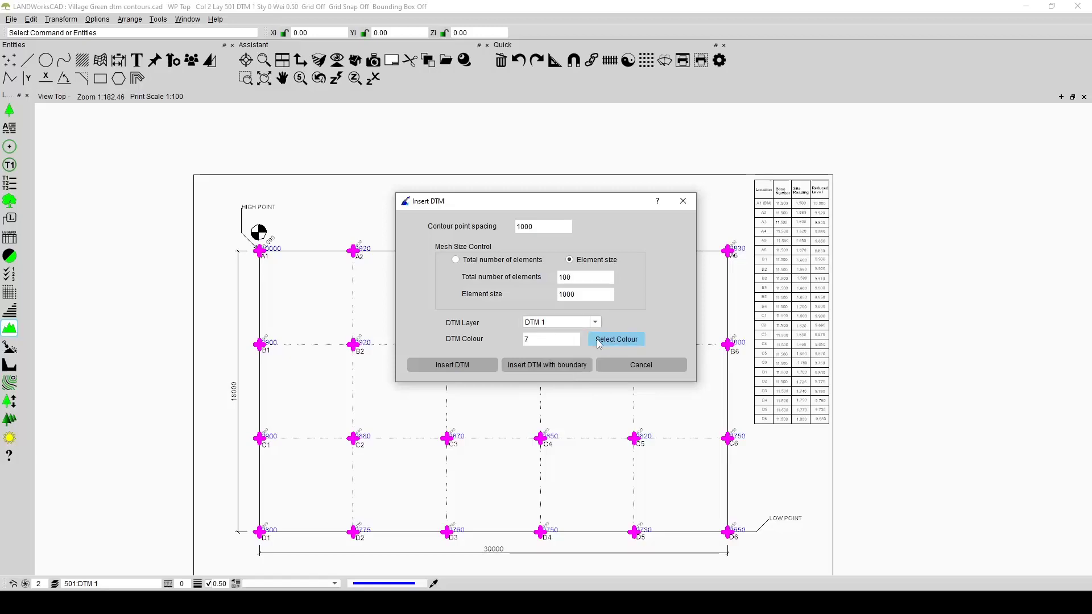
{"action": "left_click", "coordinate": [617, 339]}
{"action": "left_click", "coordinate": [476, 247]}
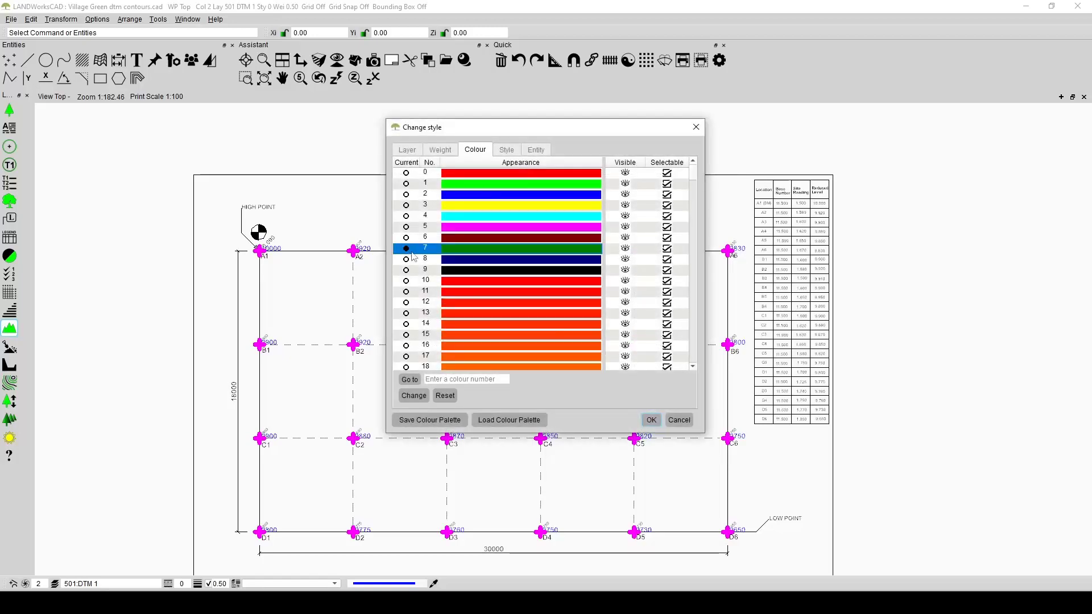
{"action": "left_click", "coordinate": [651, 420]}
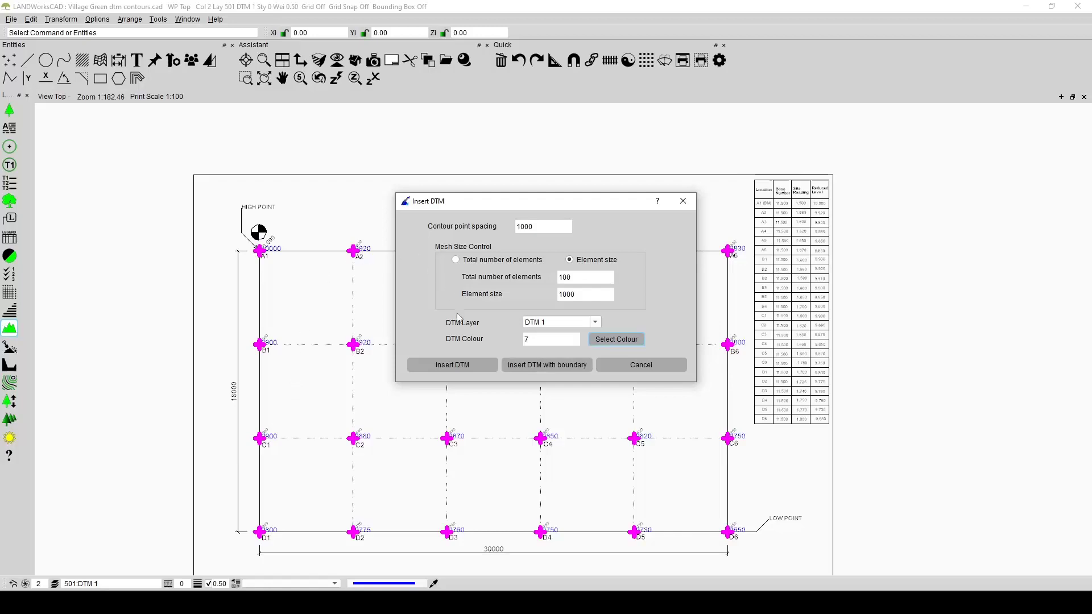
- Insert the DTM from the selected grid points using the element size setting, clear the selection and undo the insertion
{"action": "left_click", "coordinate": [451, 365]}
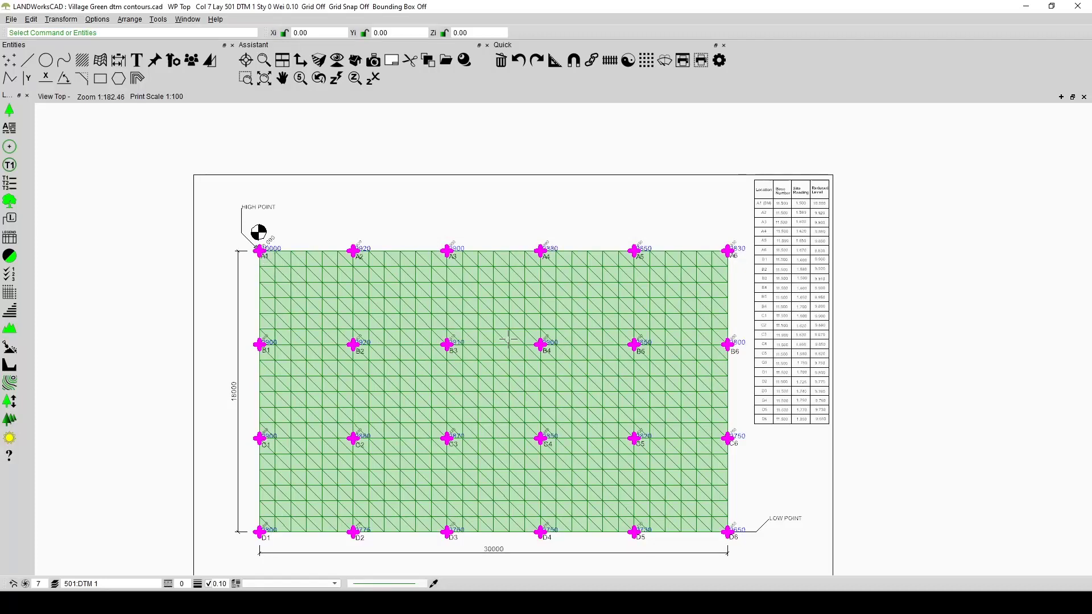
{"action": "left_click", "coordinate": [476, 218]}
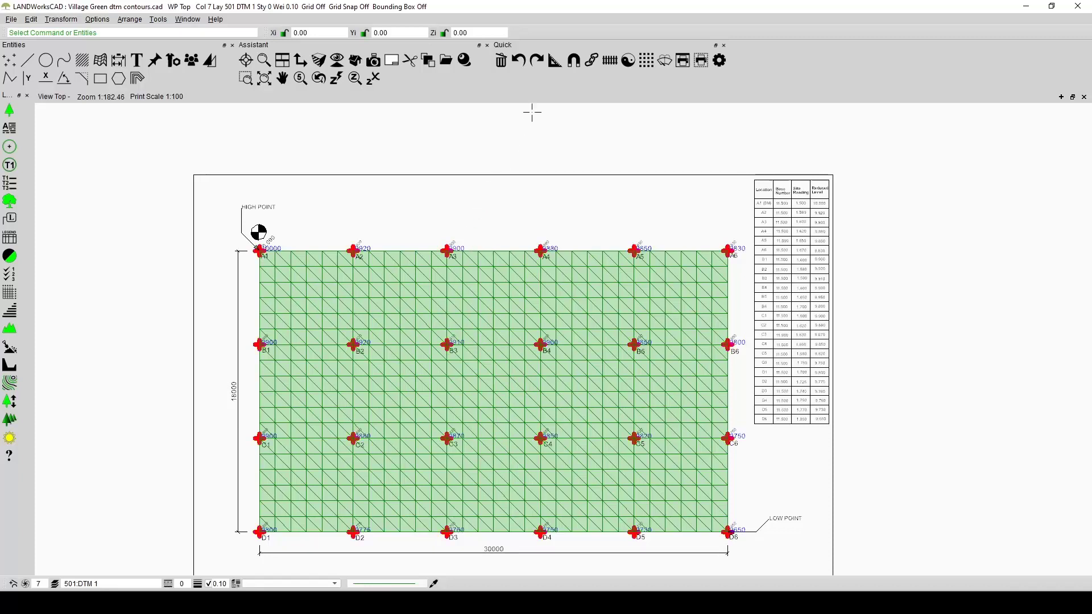
{"action": "left_click", "coordinate": [522, 63]}
- Insert the DTM from the grid points with the mesh controlled by a total of 50 elements, and undo the insertion
{"action": "left_click", "coordinate": [516, 210]}
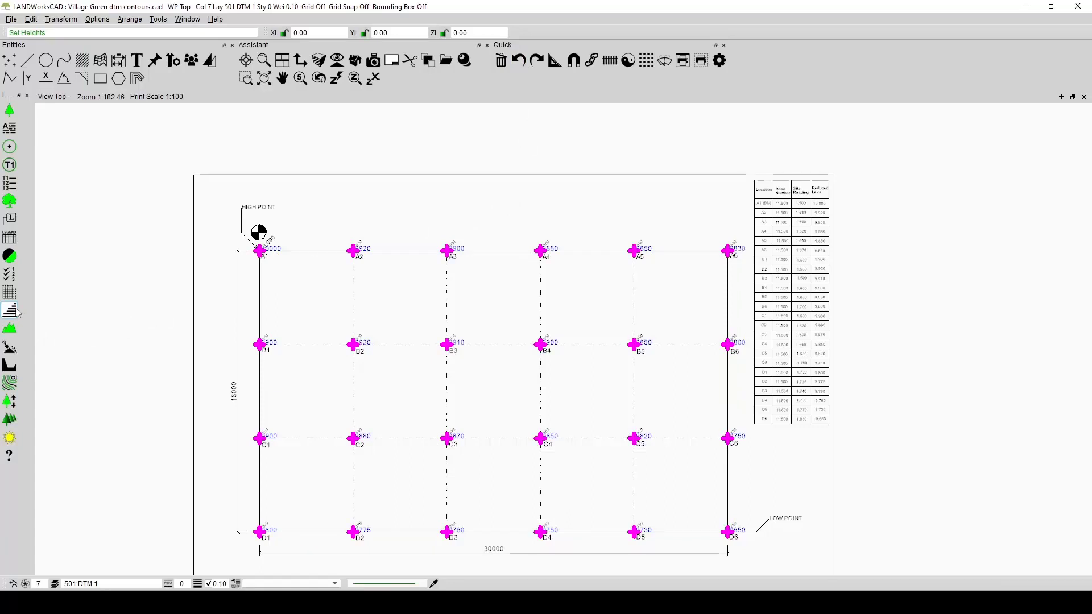
{"action": "left_click", "coordinate": [10, 329]}
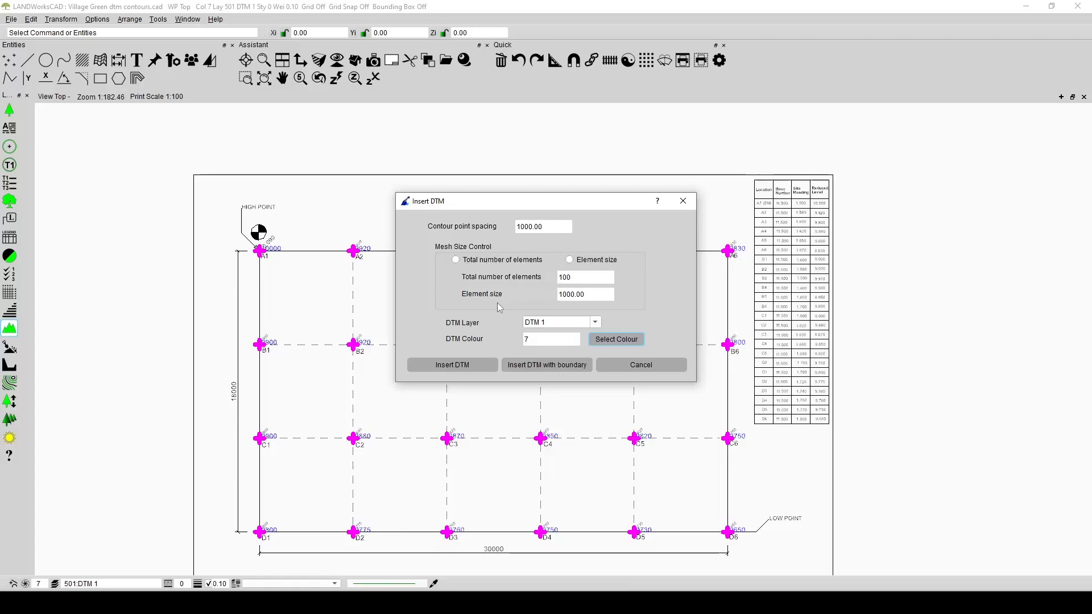
{"action": "left_click", "coordinate": [472, 260]}
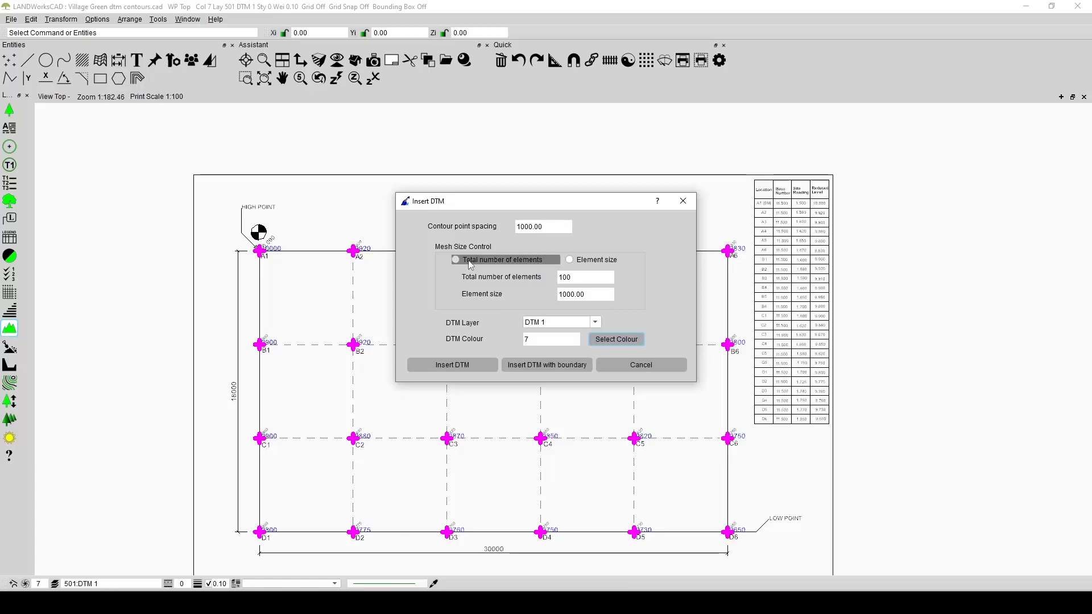
{"action": "double_click", "coordinate": [591, 281]}
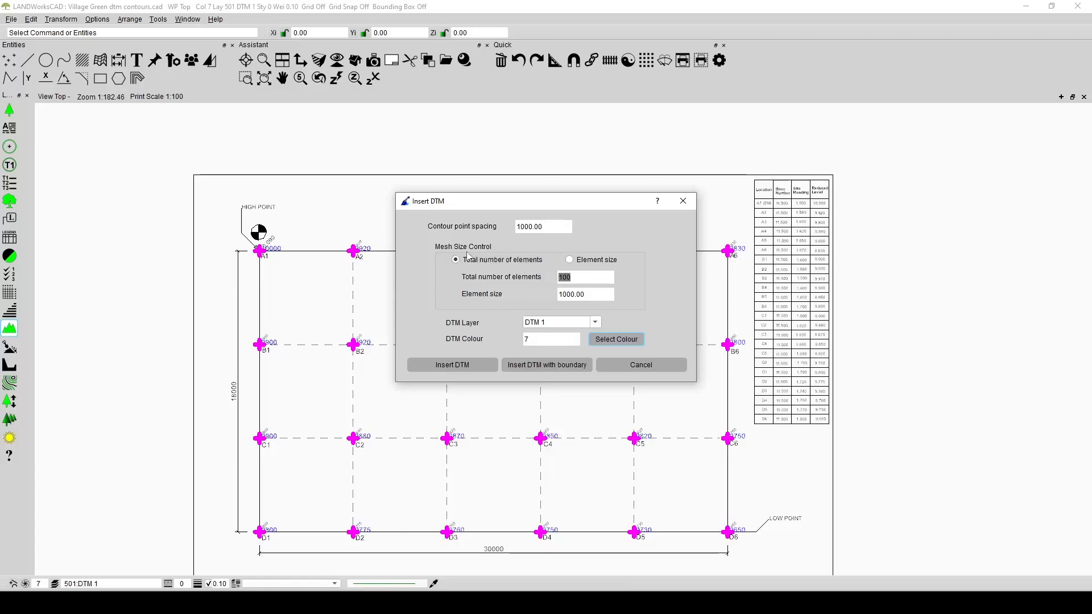
{"action": "type", "text": "50"}
{"action": "left_click", "coordinate": [458, 364]}
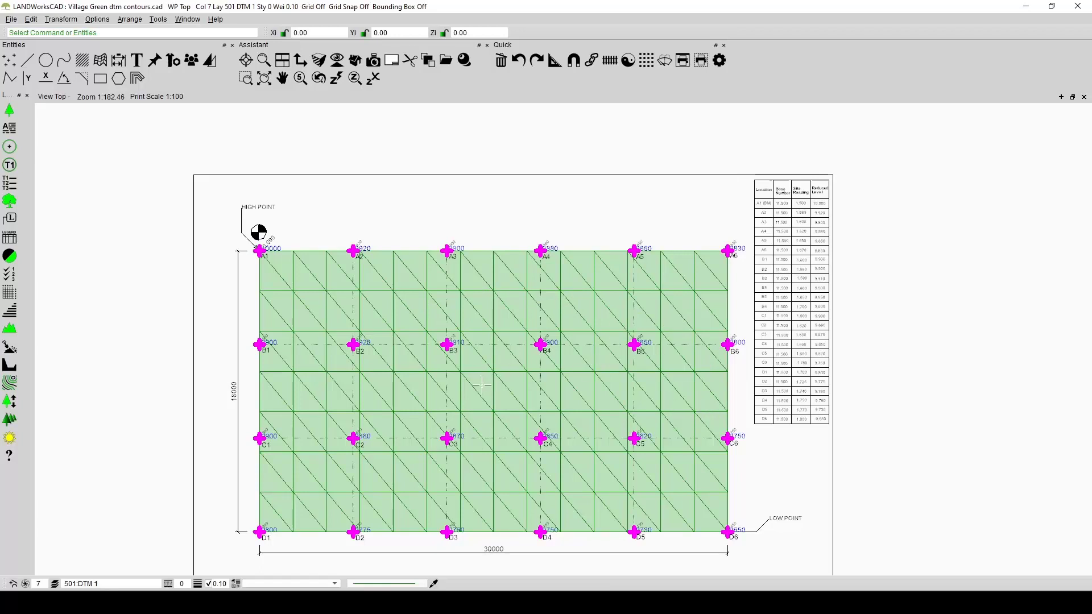
{"action": "left_click", "coordinate": [518, 60]}
- Insert the DTM from the grid points with a higher total number of elements for a finer mesh, and clear the selection
{"action": "left_click", "coordinate": [9, 329]}
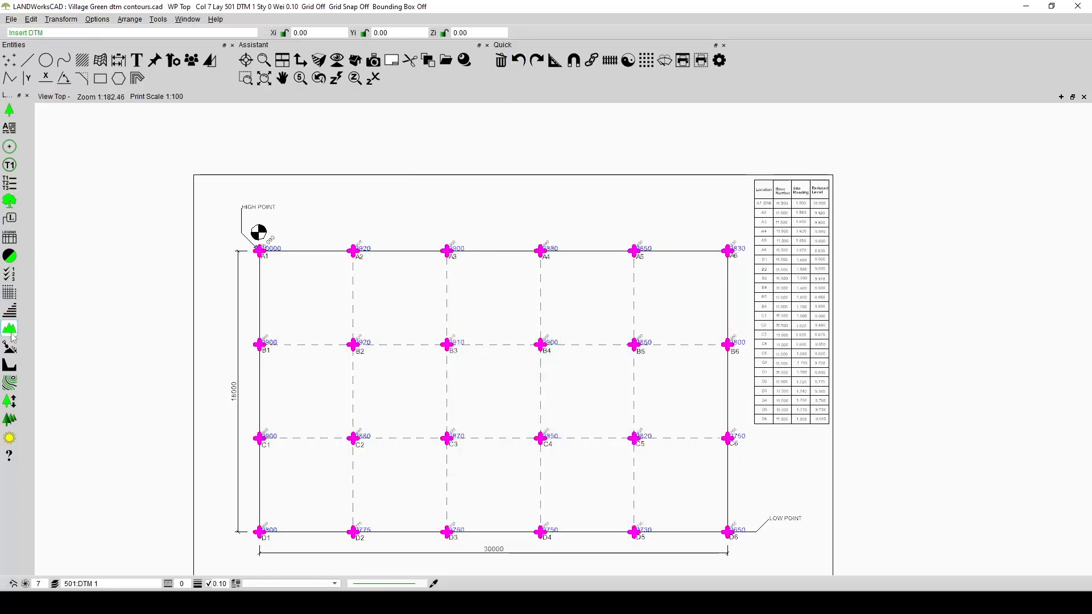
{"action": "double_click", "coordinate": [563, 277]}
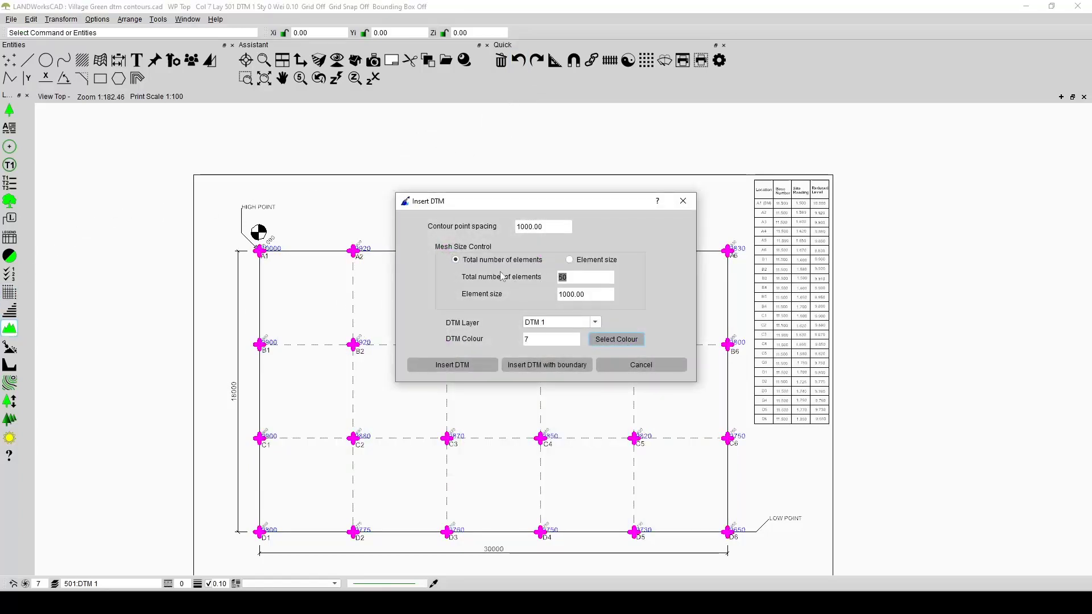
{"action": "type", "text": "50"}
{"action": "left_click", "coordinate": [454, 365]}
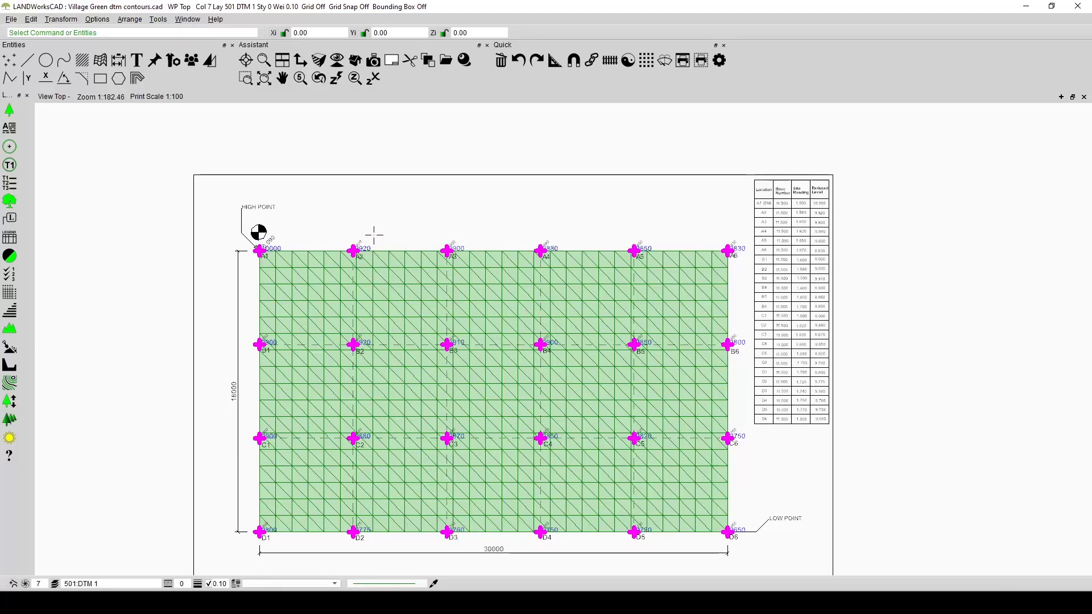
{"action": "left_click", "coordinate": [366, 205]}
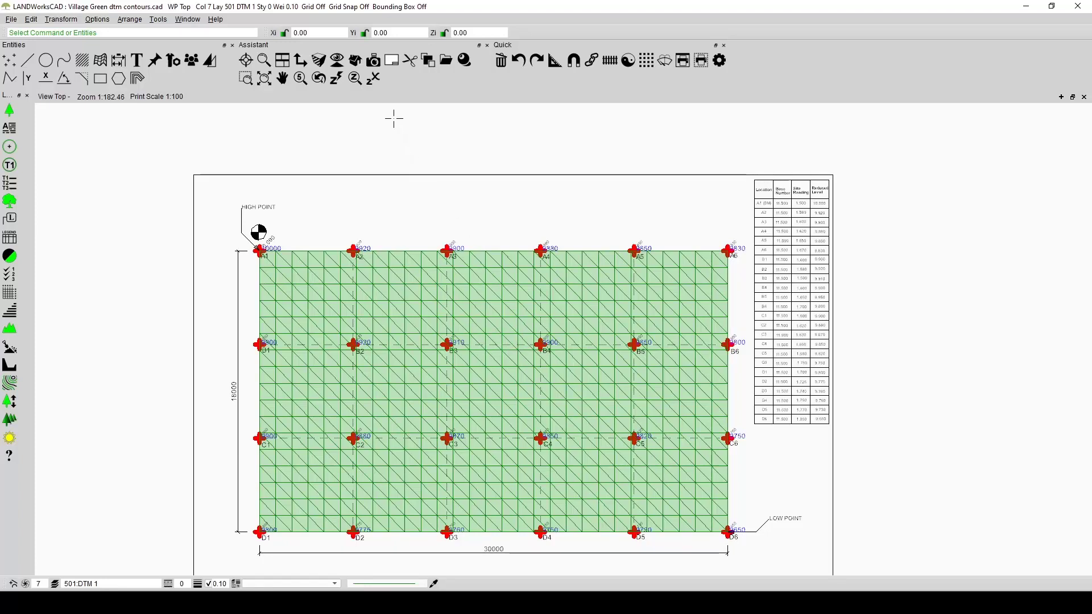
- View the DTM mesh and survey plan in the standard isometric view, fitted to the window
{"action": "left_click", "coordinate": [356, 59]}
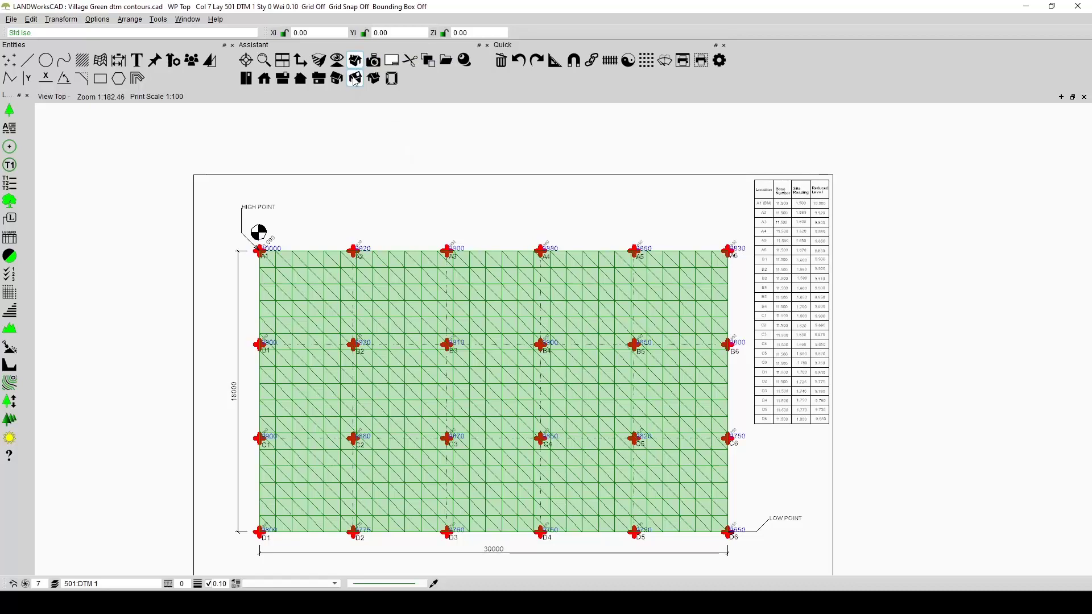
{"action": "left_click", "coordinate": [356, 79]}
{"action": "left_click", "coordinate": [264, 60]}
{"action": "left_click", "coordinate": [264, 78]}
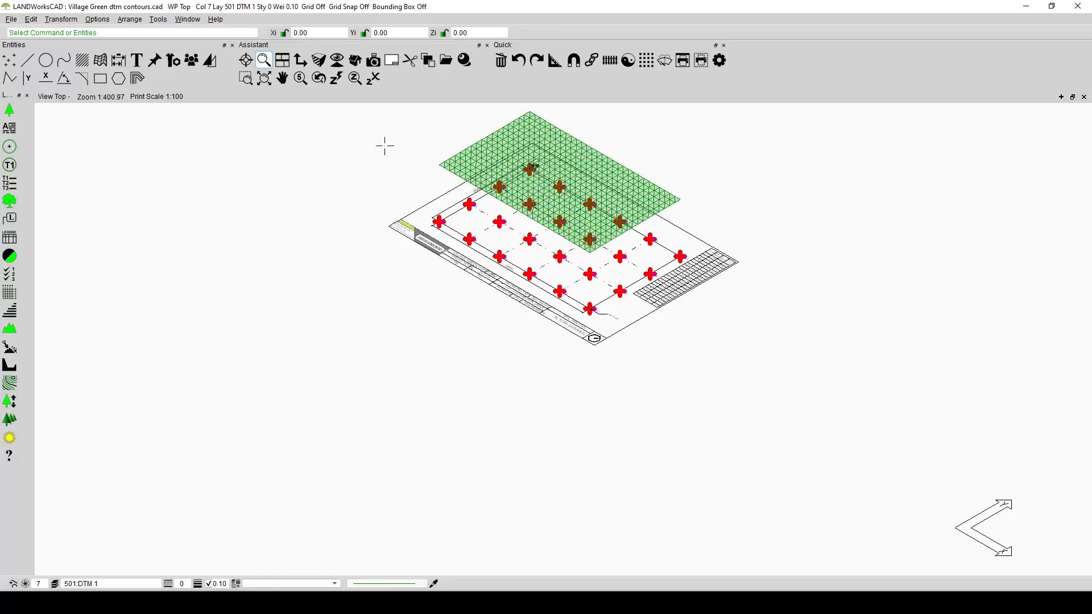
- Examine the DTM mesh edge-on in a standard side view, and return to the standard top view fitted to the window
{"action": "left_click", "coordinate": [358, 65]}
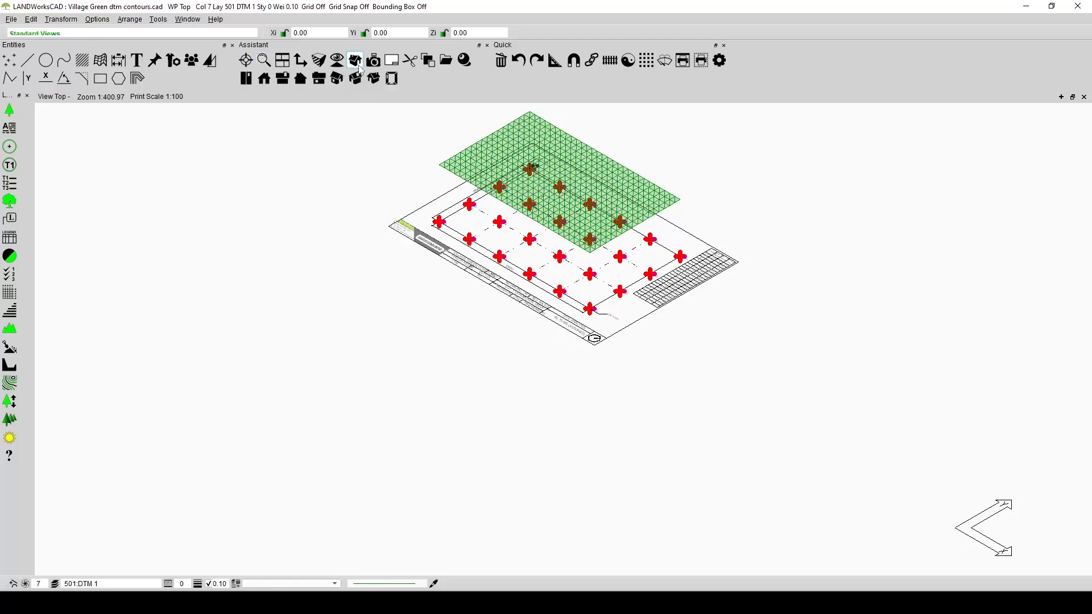
{"action": "left_click", "coordinate": [318, 79]}
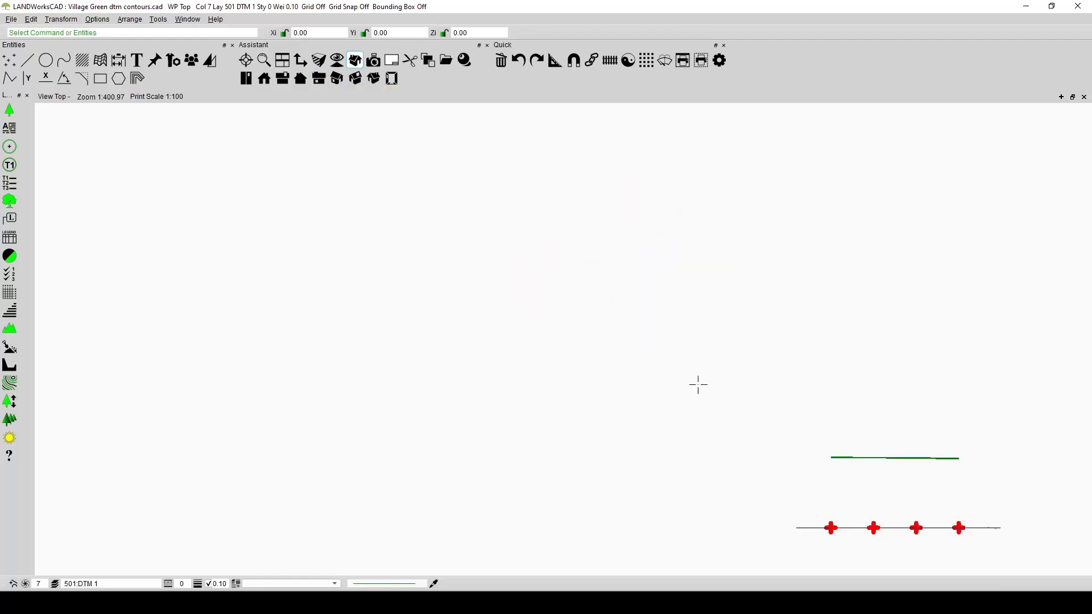
{"action": "scroll", "coordinate": [956, 475], "scroll_direction": "up", "scroll_amount": 5}
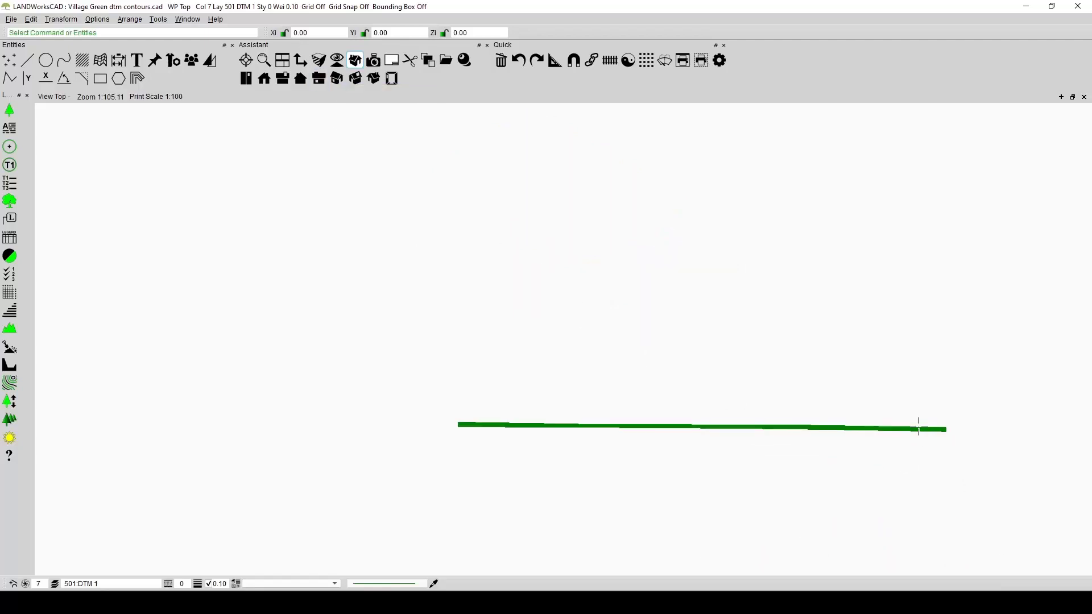
{"action": "scroll", "coordinate": [969, 455], "scroll_direction": "up", "scroll_amount": 7}
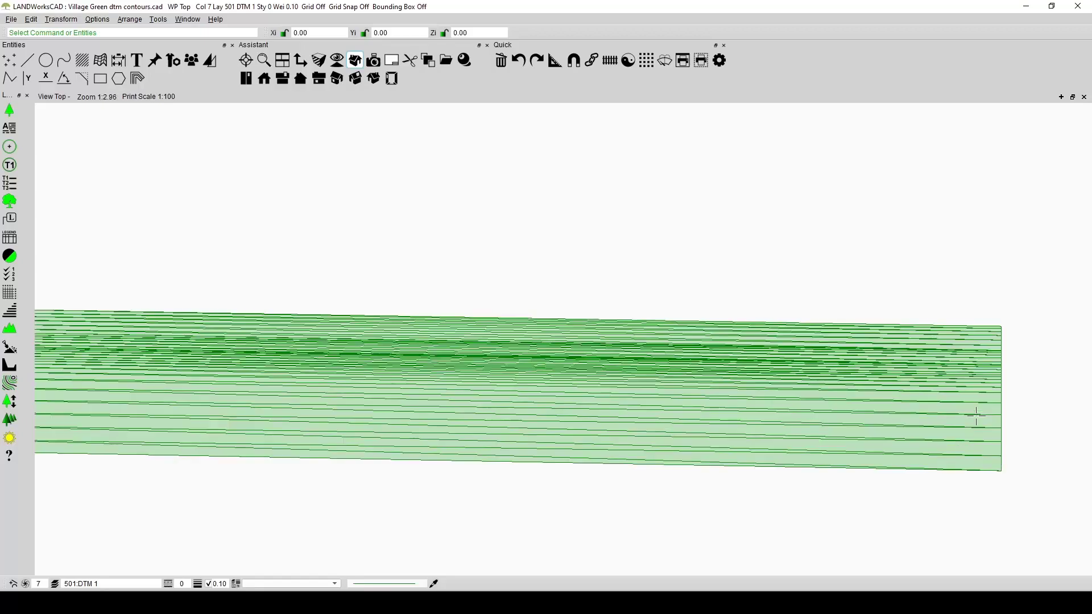
{"action": "scroll", "coordinate": [922, 324], "scroll_direction": "down", "scroll_amount": 5}
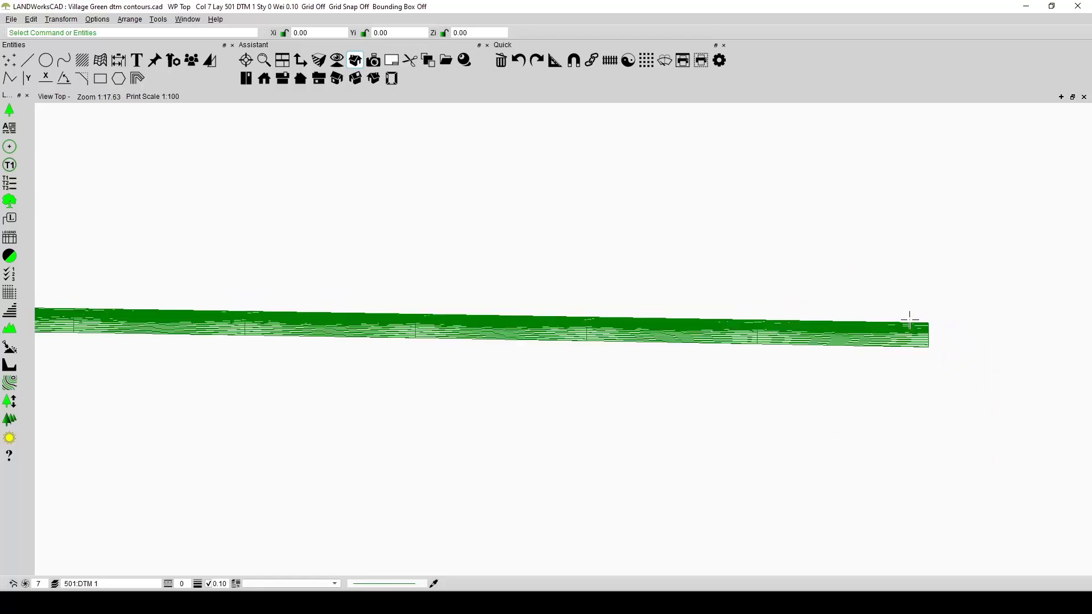
{"action": "scroll", "coordinate": [909, 320], "scroll_direction": "down", "scroll_amount": 4}
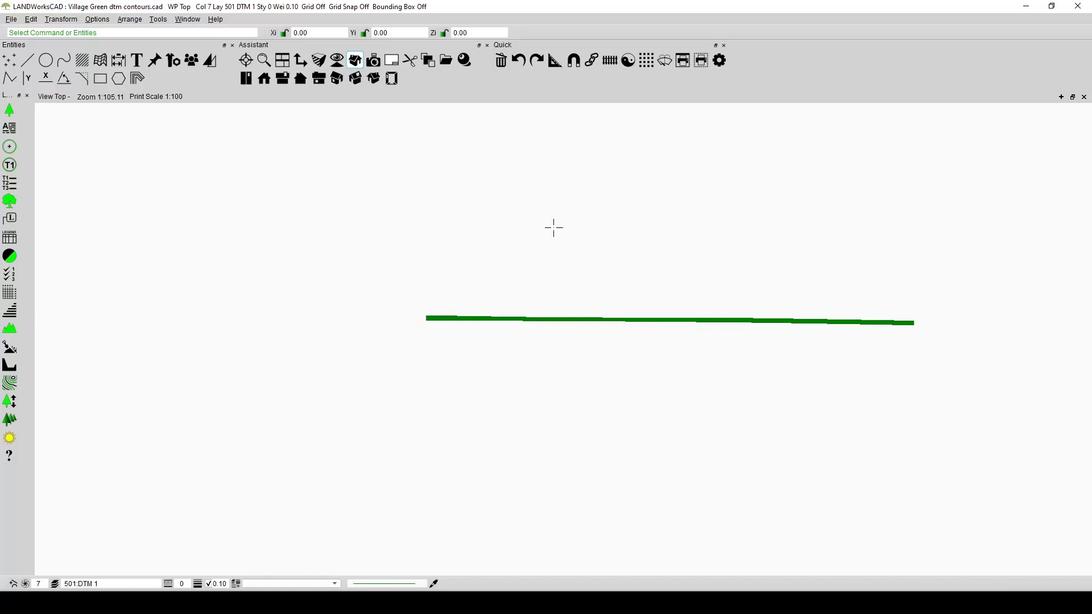
{"action": "left_click", "coordinate": [248, 82]}
{"action": "left_click", "coordinate": [264, 60]}
{"action": "left_click", "coordinate": [264, 78]}
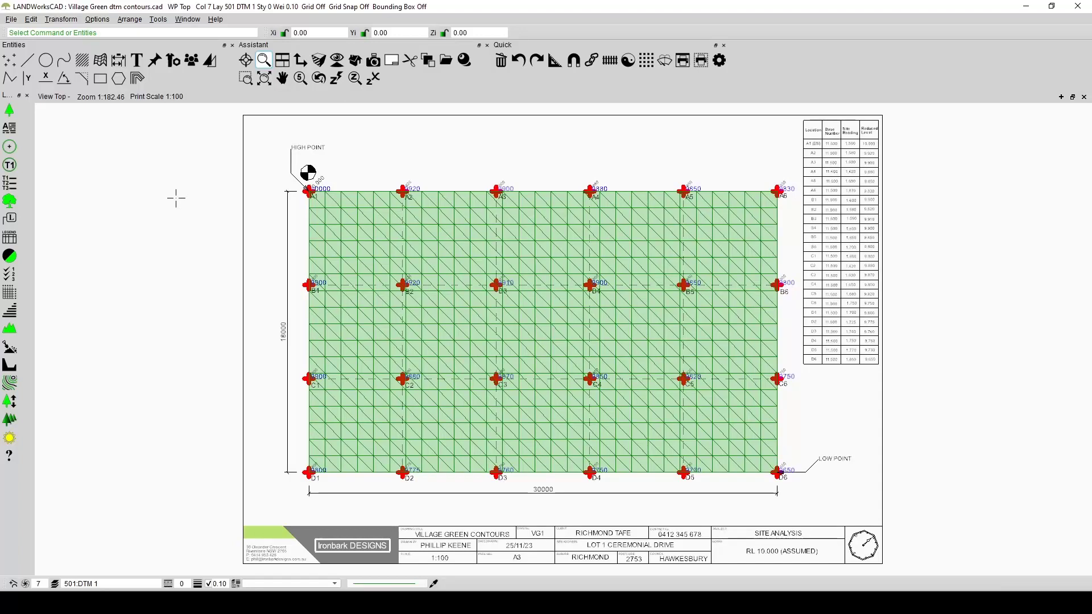
- Set the current colour to blue (no. 2) and the current line weight to 1.00
{"action": "left_click", "coordinate": [25, 584]}
{"action": "left_click", "coordinate": [467, 199]}
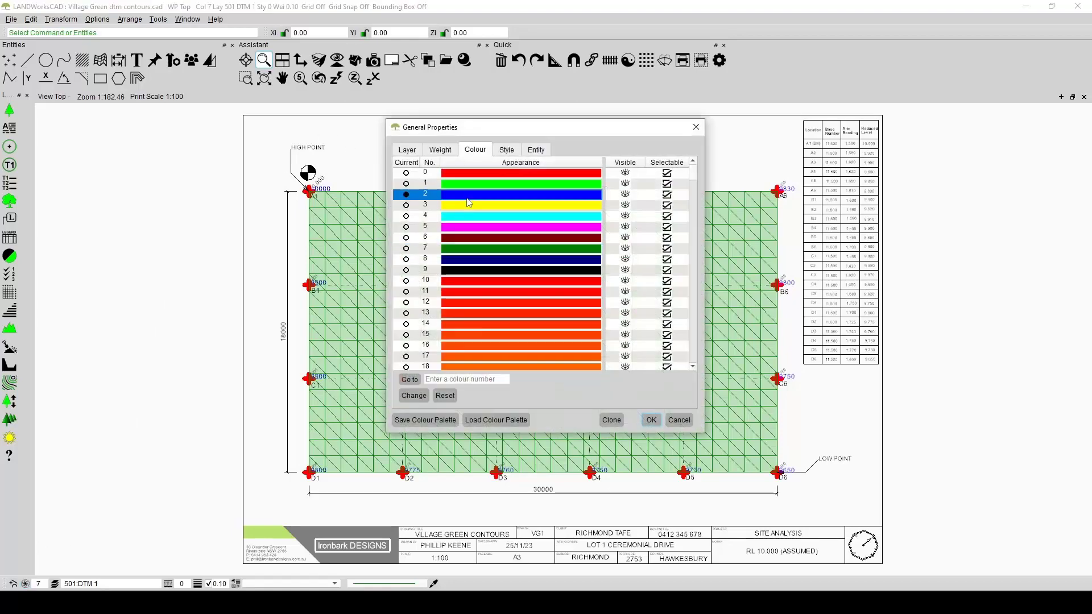
{"action": "left_click", "coordinate": [440, 151]}
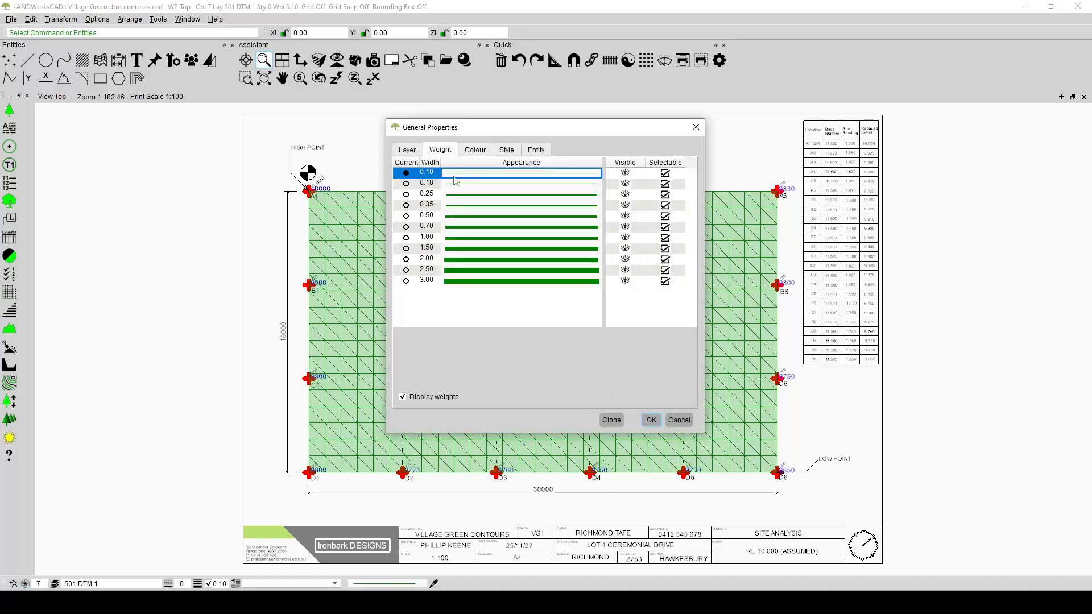
{"action": "left_click", "coordinate": [473, 239]}
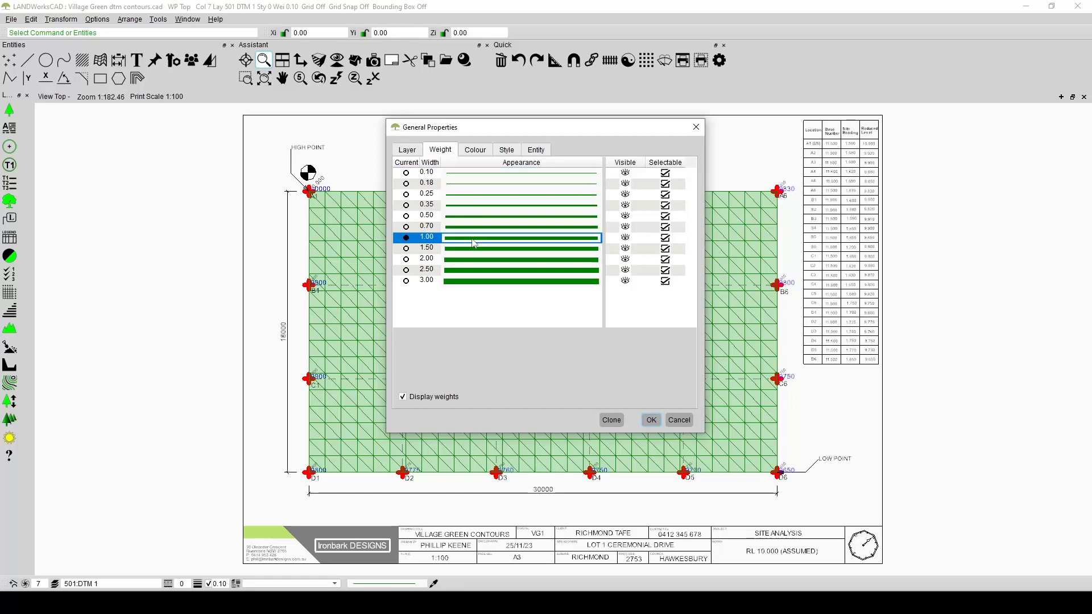
{"action": "left_click", "coordinate": [649, 419]}
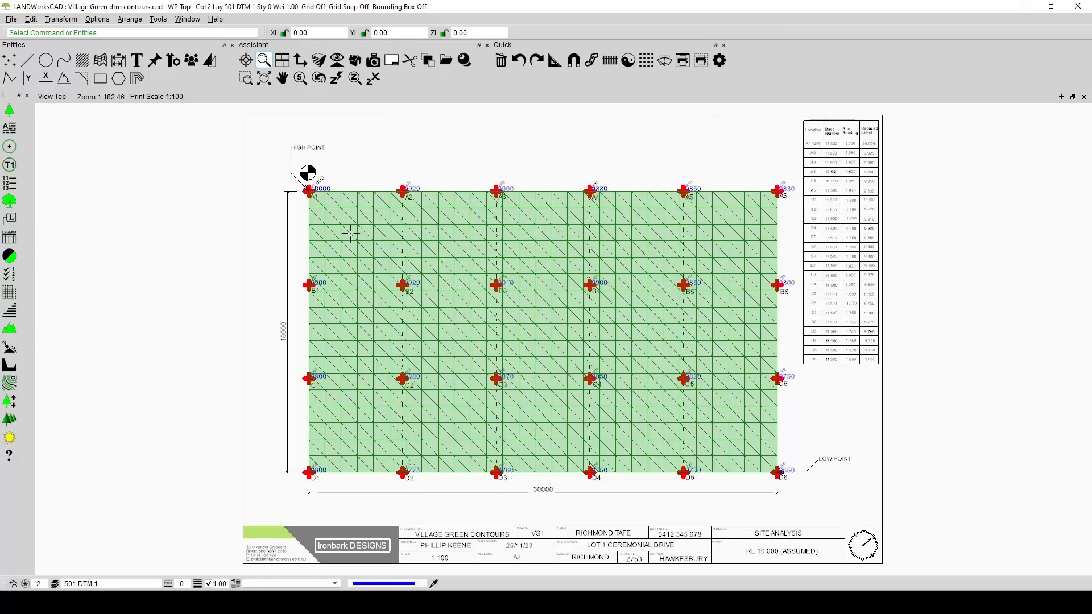
- Create contours on the DTM mesh with a spacing of 100, and undo them
{"action": "left_click", "coordinate": [10, 382]}
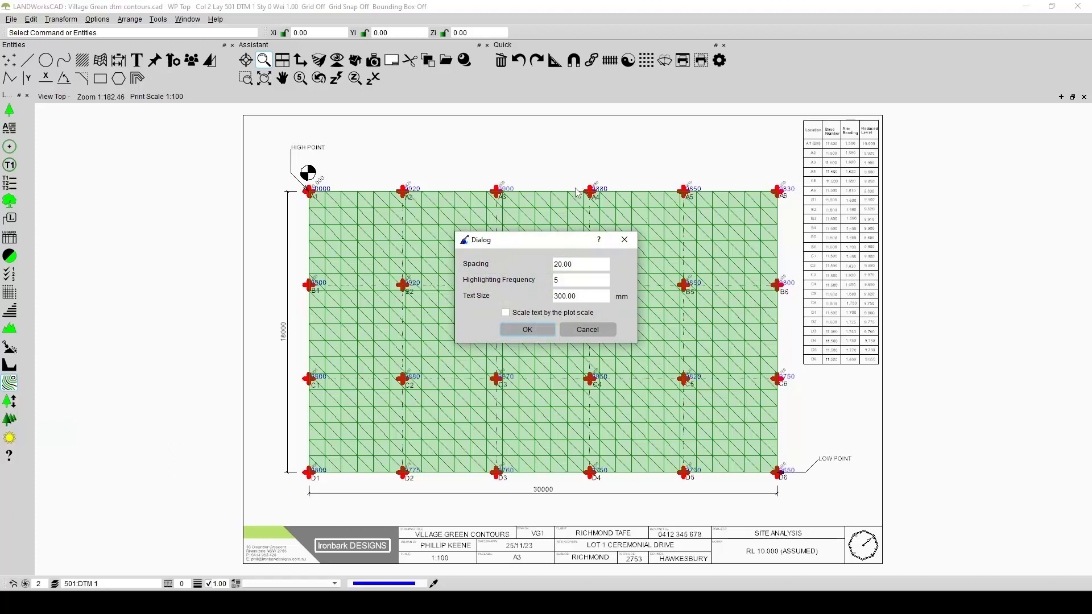
{"action": "left_click_drag", "start_coordinate": [573, 265], "coordinate": [540, 267]}
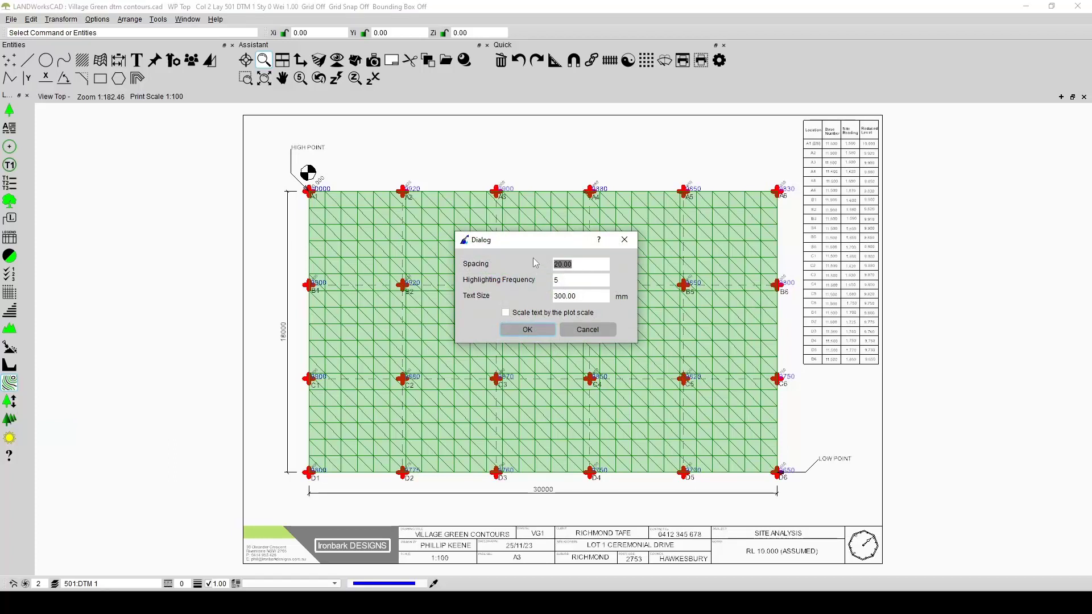
{"action": "type", "text": "100"}
{"action": "double_click", "coordinate": [555, 263]}
{"action": "left_click", "coordinate": [534, 329]}
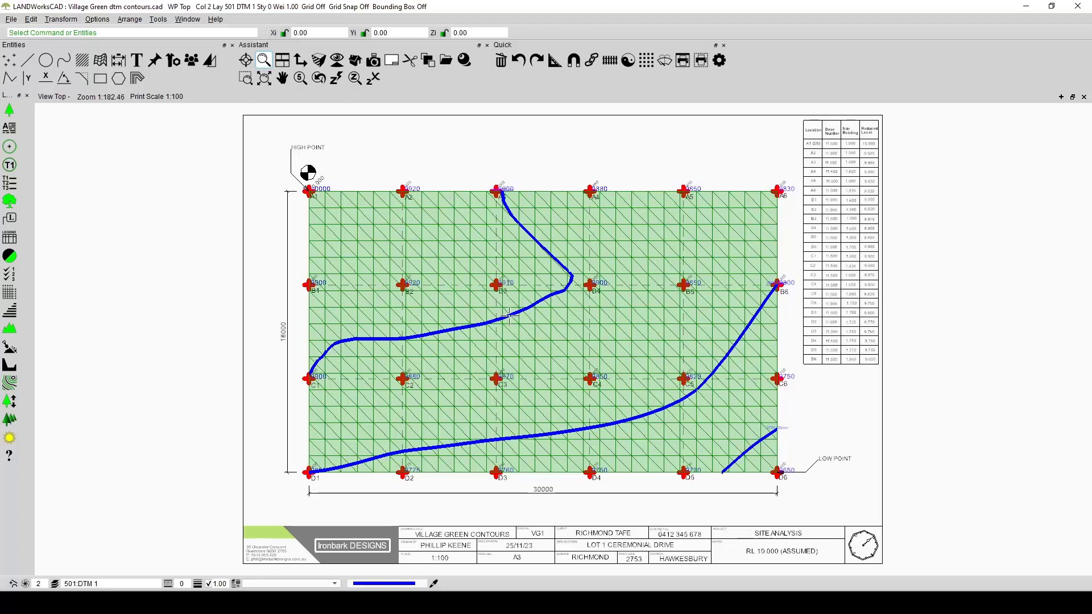
{"action": "left_click", "coordinate": [519, 61]}
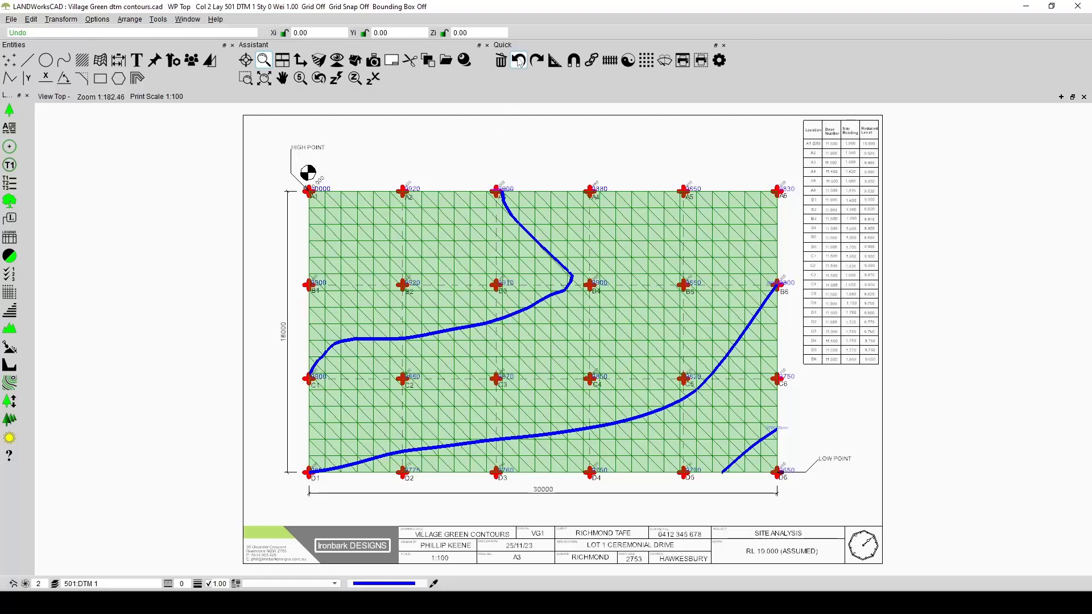
- Create contours on the DTM mesh with spacing 20, highlighting frequency 5 and 300 mm text, without scaling text by the plot scale
{"action": "left_click", "coordinate": [9, 382]}
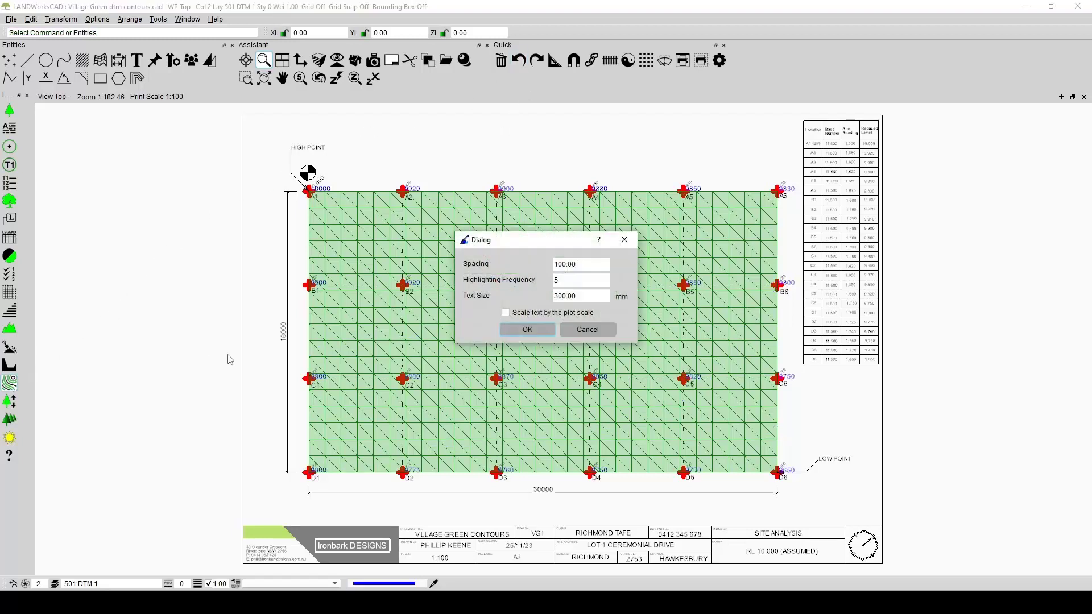
{"action": "double_click", "coordinate": [578, 265]}
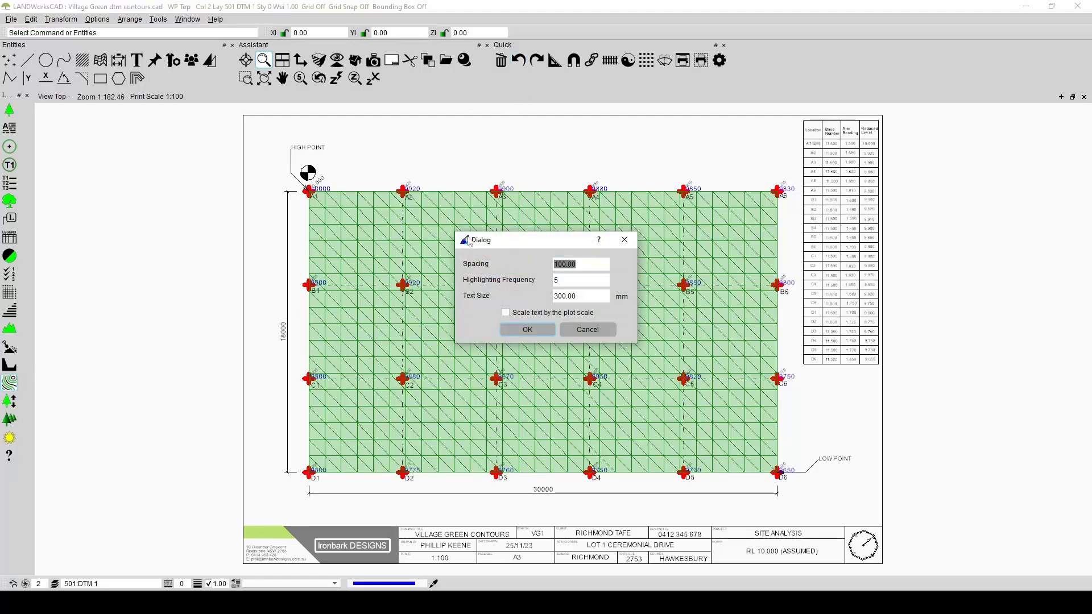
{"action": "type", "text": "20"}
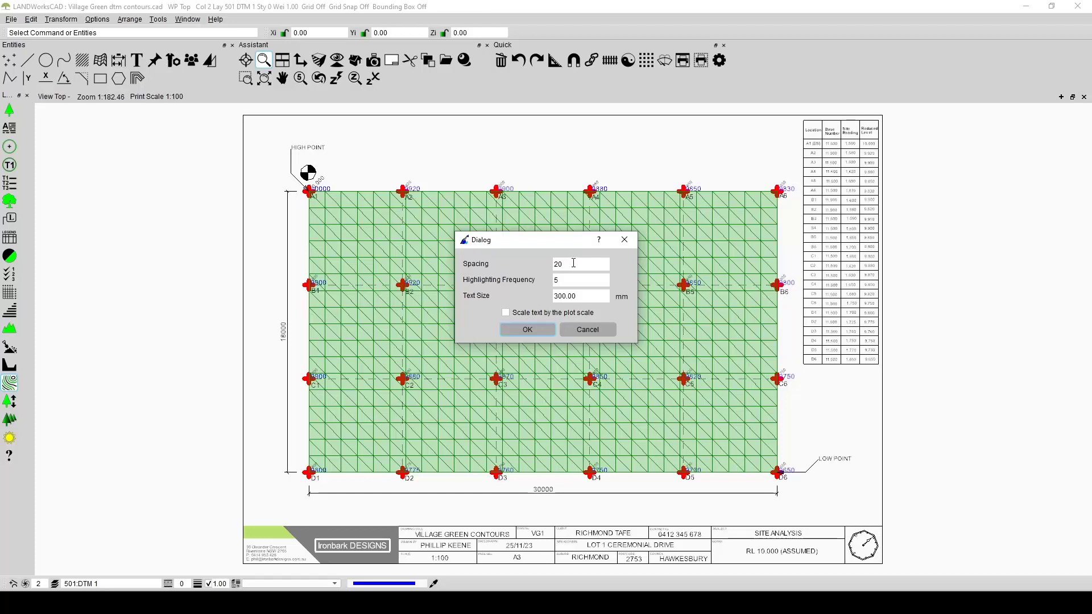
{"action": "left_click_drag", "start_coordinate": [569, 281], "coordinate": [554, 280]}
{"action": "left_click_drag", "start_coordinate": [577, 296], "coordinate": [555, 299]}
{"action": "left_click", "coordinate": [544, 315]}
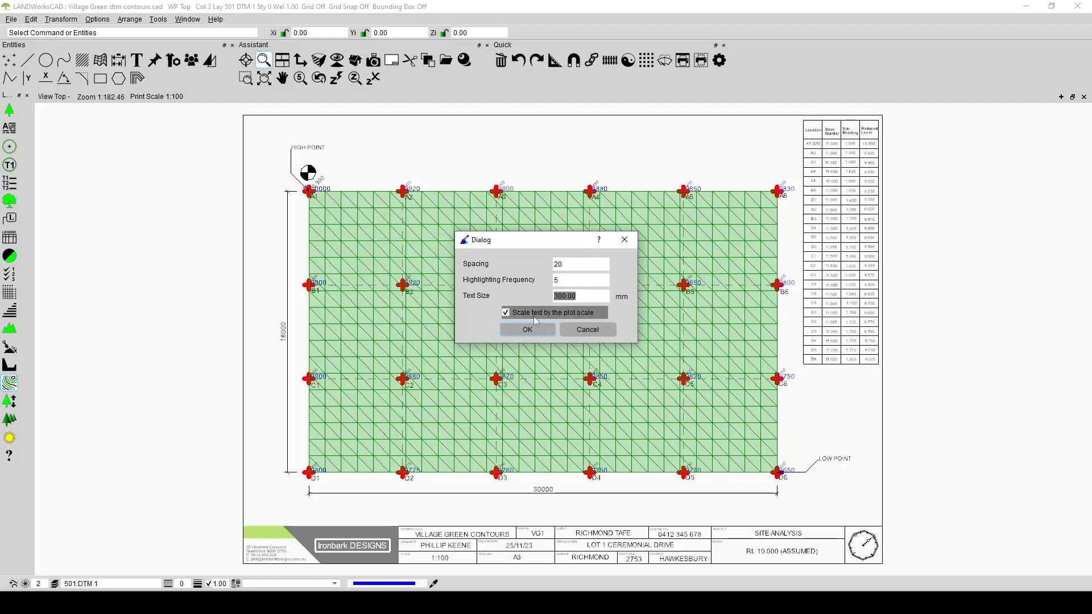
{"action": "left_click", "coordinate": [581, 313]}
{"action": "double_click", "coordinate": [585, 296]}
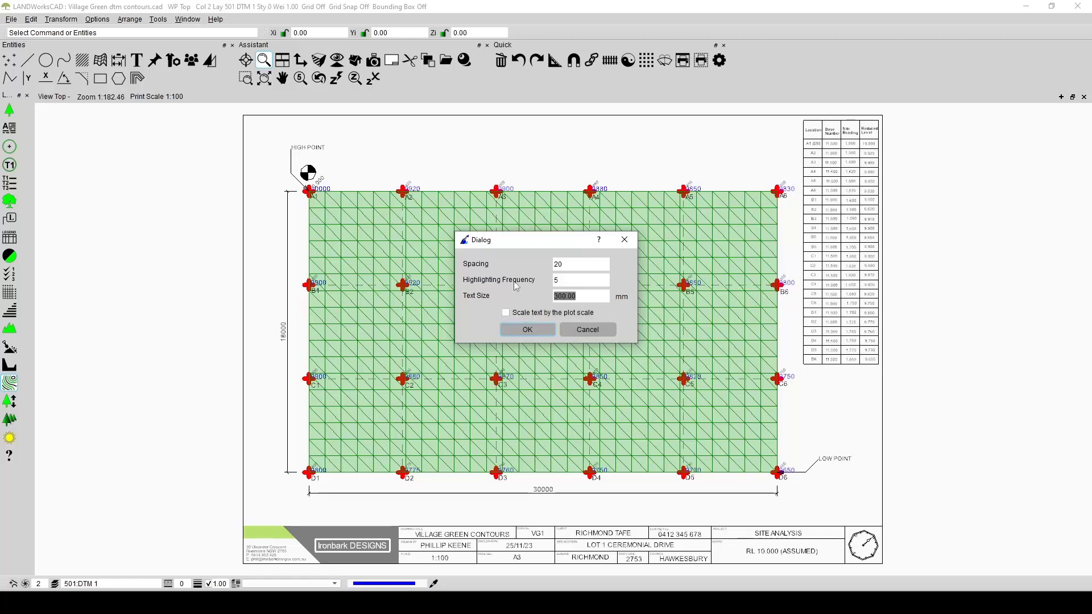
{"action": "type", "text": "5"}
{"action": "left_click", "coordinate": [538, 328]}
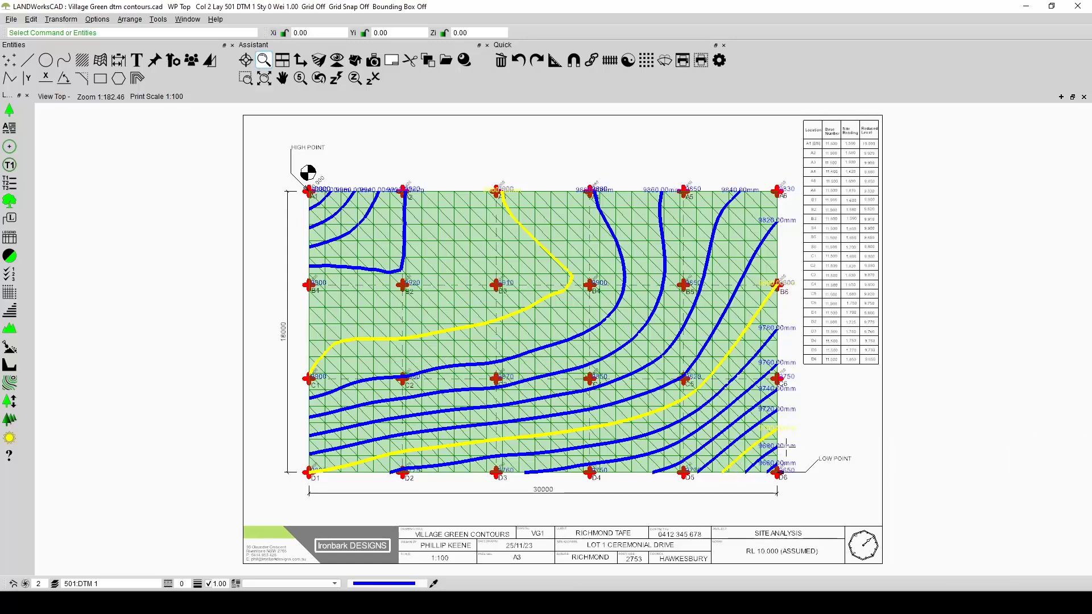
- Examine the contour height labels near the low point, and view the contours and mesh in the standard isometric view
{"action": "scroll", "coordinate": [784, 449], "scroll_direction": "up", "scroll_amount": 5}
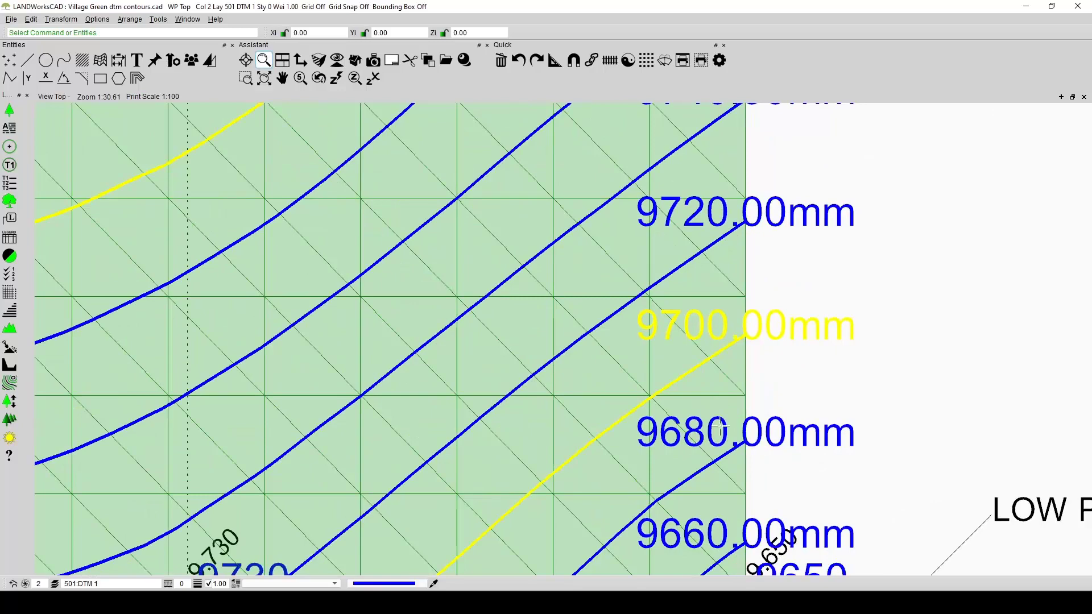
{"action": "scroll", "coordinate": [734, 209], "scroll_direction": "up", "scroll_amount": 4}
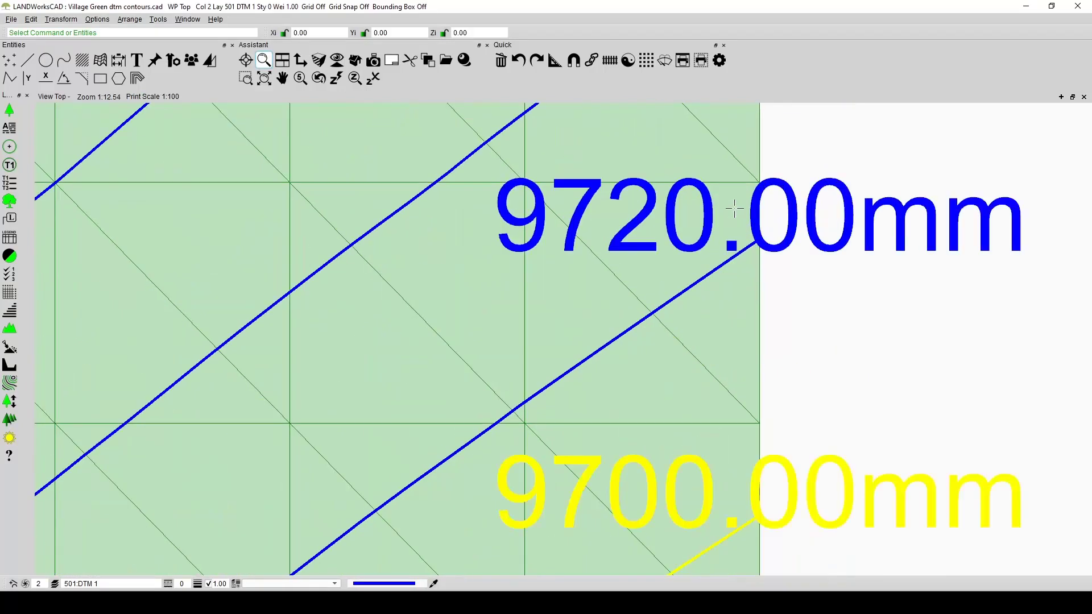
{"action": "scroll", "coordinate": [735, 209], "scroll_direction": "down", "scroll_amount": 4}
{"action": "scroll", "coordinate": [734, 208], "scroll_direction": "down", "scroll_amount": 8}
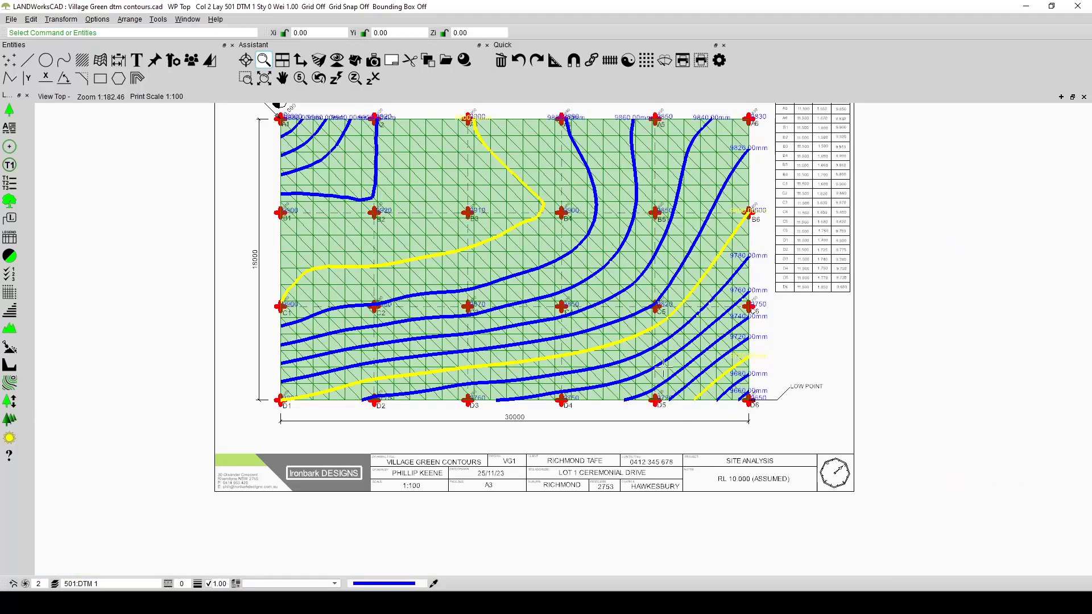
{"action": "left_click", "coordinate": [352, 63]}
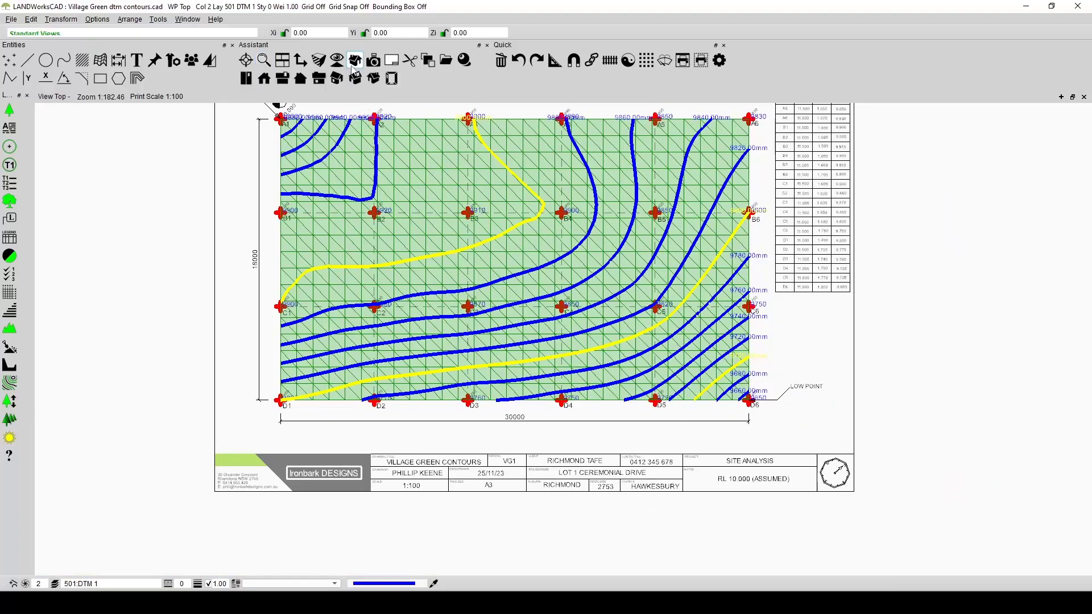
{"action": "left_click", "coordinate": [359, 76]}
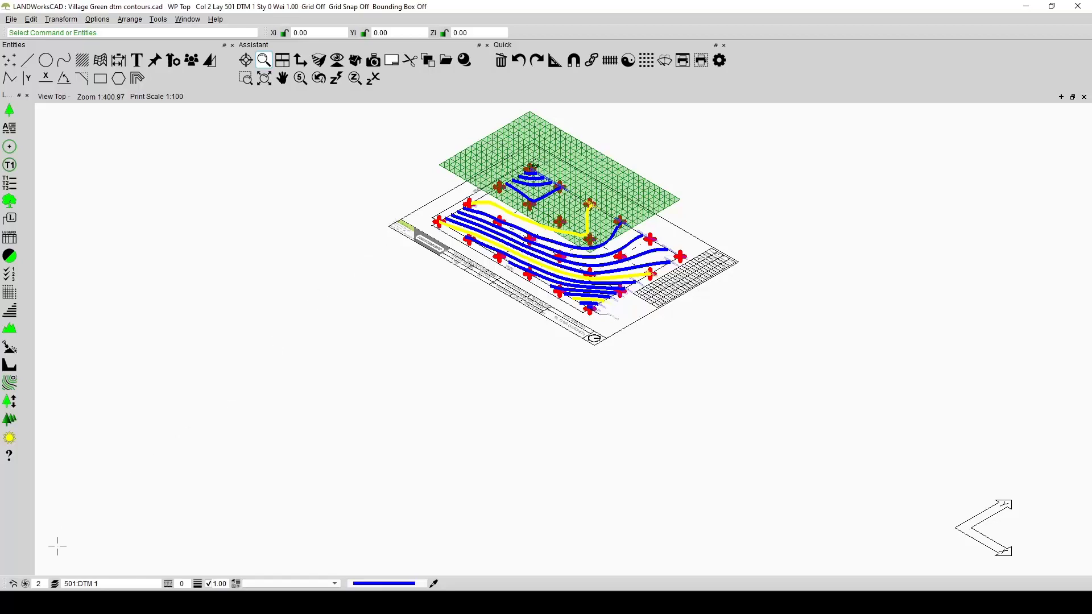
- Make all entity types selectable and hide everything that has the same colour as the DTM mesh
{"action": "left_click", "coordinate": [14, 584]}
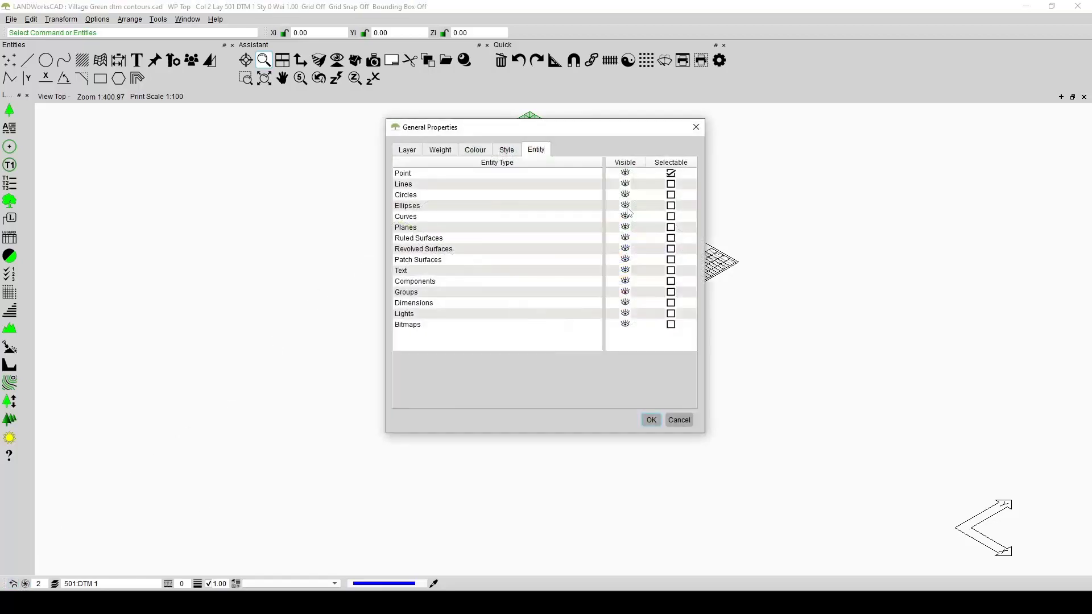
{"action": "left_click", "coordinate": [667, 163]}
{"action": "left_click", "coordinate": [644, 420]}
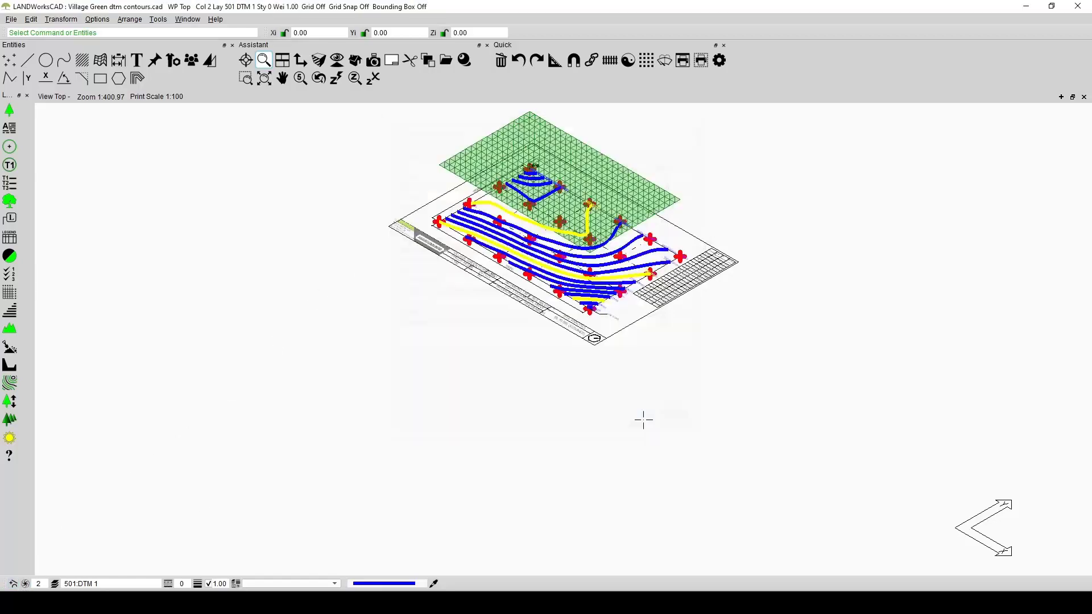
{"action": "right_click", "coordinate": [544, 143]}
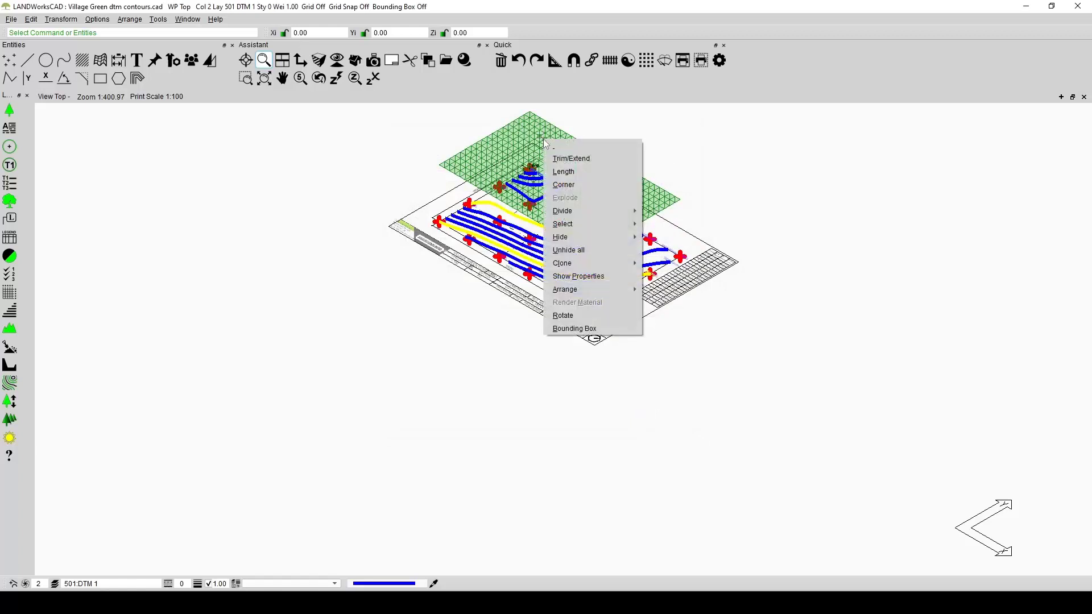
{"action": "mouse_move", "coordinate": [568, 235]}
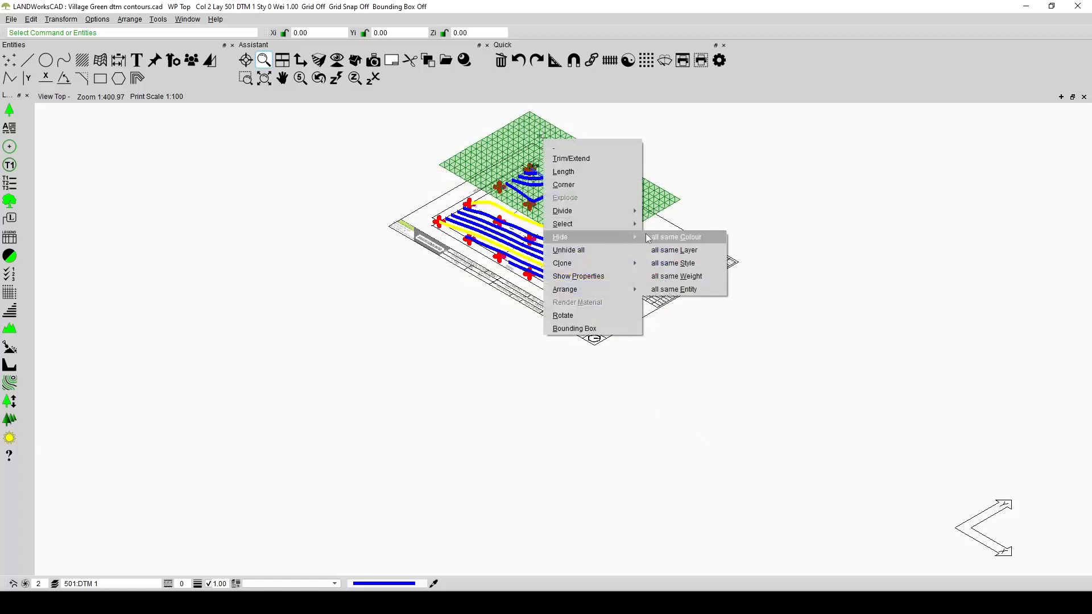
{"action": "left_click", "coordinate": [663, 238]}
- Examine the contours over the survey plan in the isometric view, and return to the standard top view fitted to the window
{"action": "scroll", "coordinate": [537, 150], "scroll_direction": "down", "scroll_amount": 3}
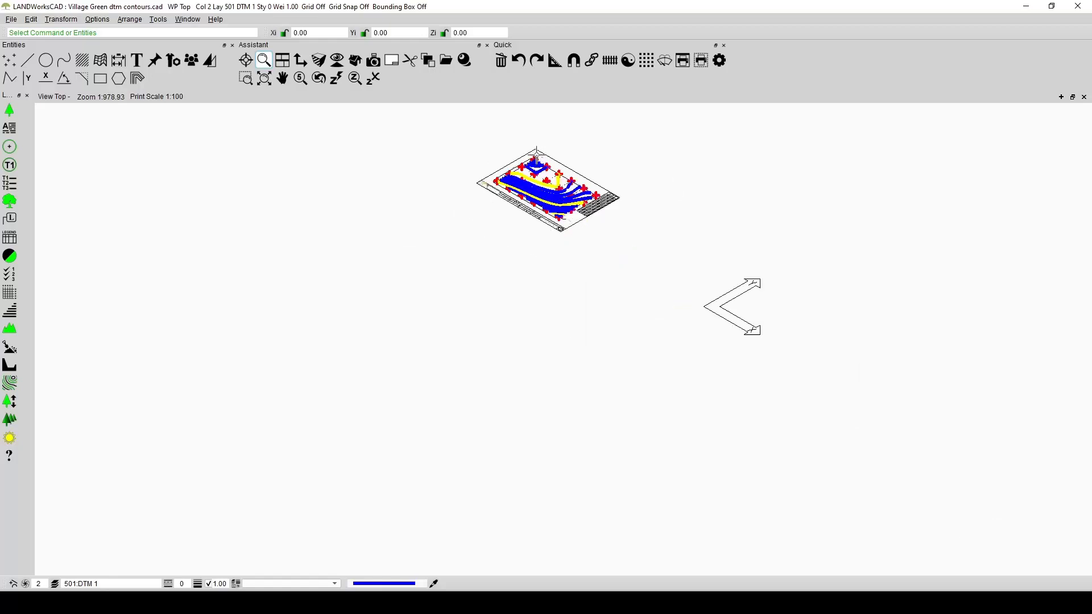
{"action": "scroll", "coordinate": [602, 262], "scroll_direction": "up", "scroll_amount": 7}
{"action": "scroll", "coordinate": [601, 262], "scroll_direction": "up", "scroll_amount": 3}
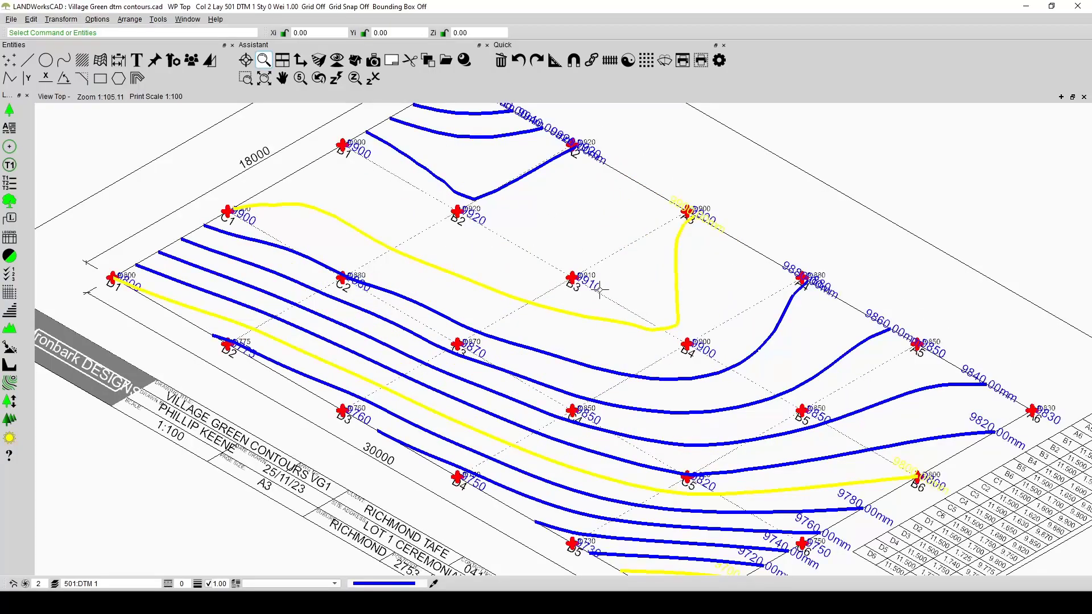
{"action": "scroll", "coordinate": [599, 290], "scroll_direction": "down", "scroll_amount": 3}
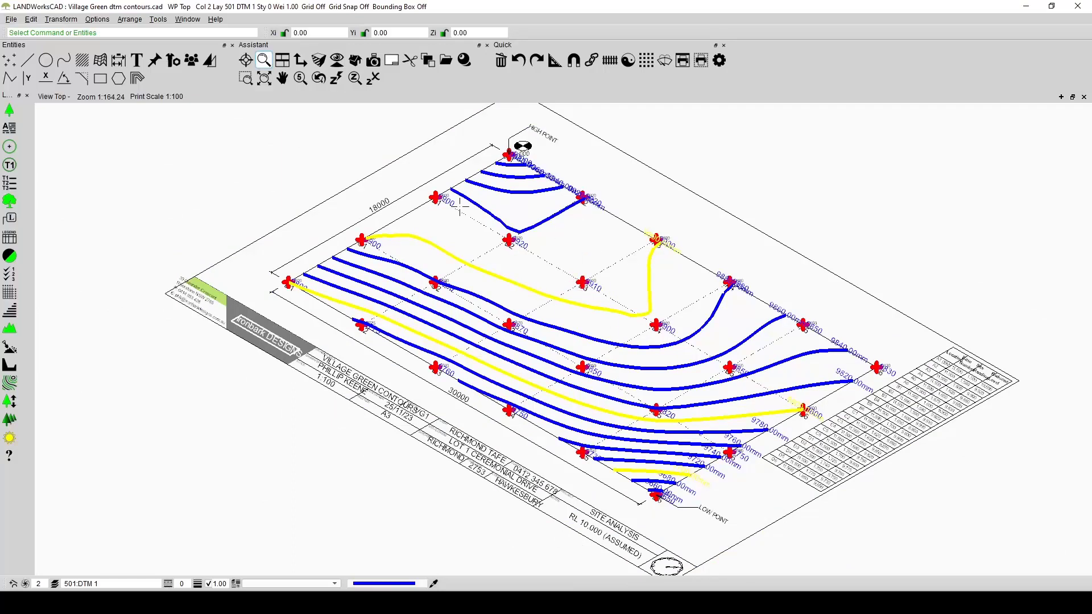
{"action": "left_click", "coordinate": [355, 59]}
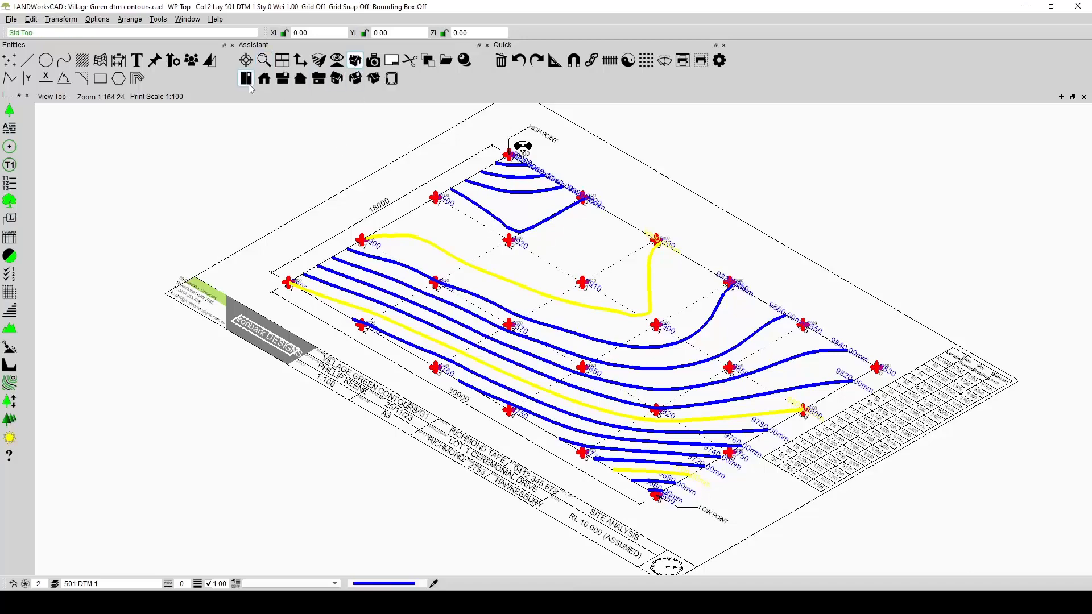
{"action": "left_click", "coordinate": [263, 59]}
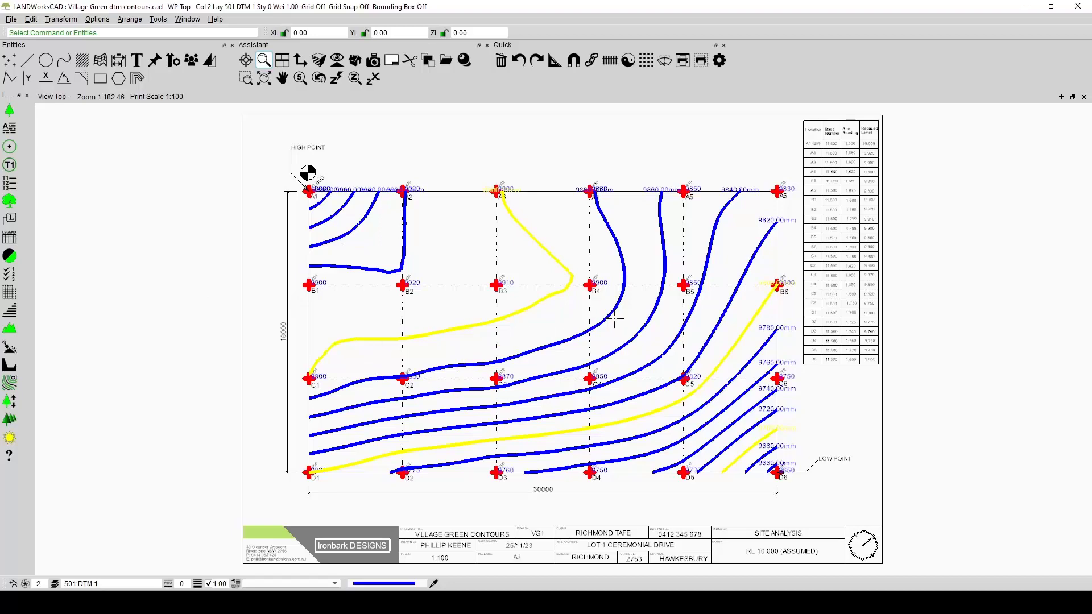
- Set the DTM height of grid point B3 to 0, without scaling text by the plot scale
{"action": "scroll", "coordinate": [487, 310], "scroll_direction": "up", "scroll_amount": 1}
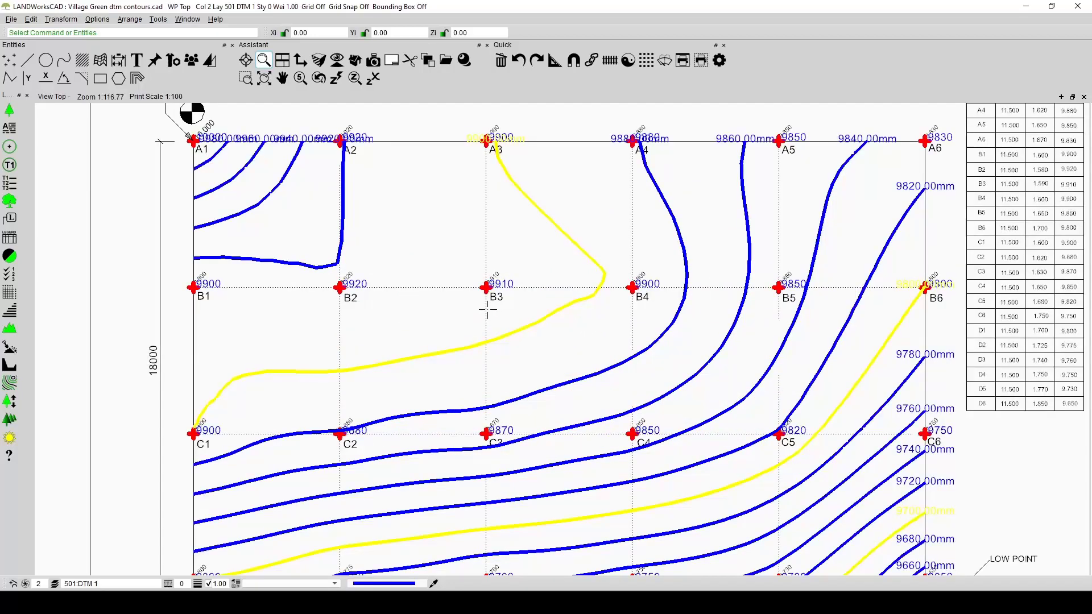
{"action": "scroll", "coordinate": [485, 307], "scroll_direction": "up", "scroll_amount": 1}
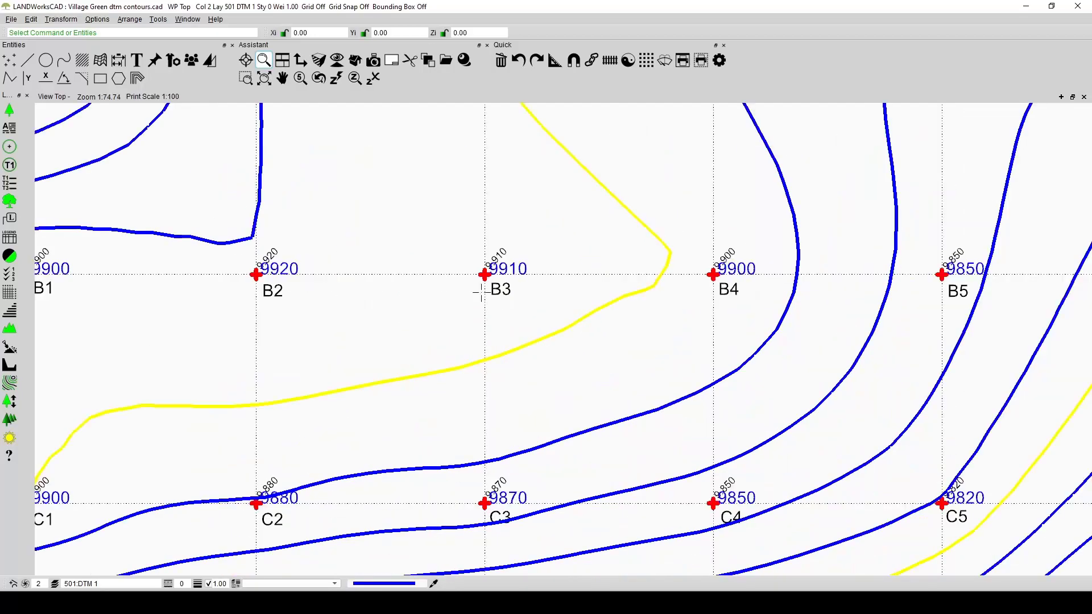
{"action": "scroll", "coordinate": [428, 289], "scroll_direction": "down", "scroll_amount": 2}
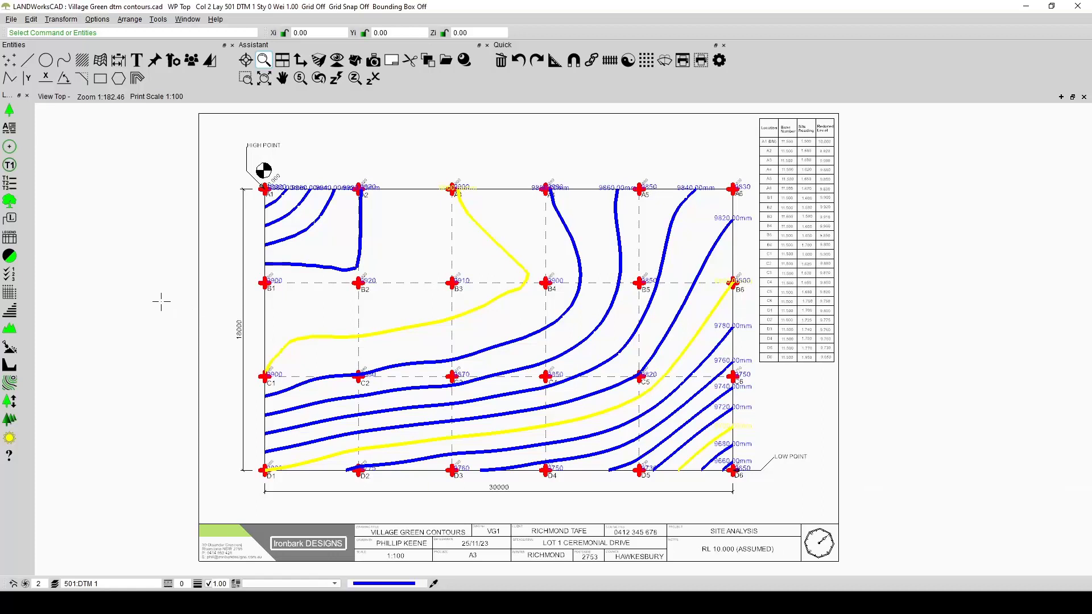
{"action": "left_click", "coordinate": [11, 310]}
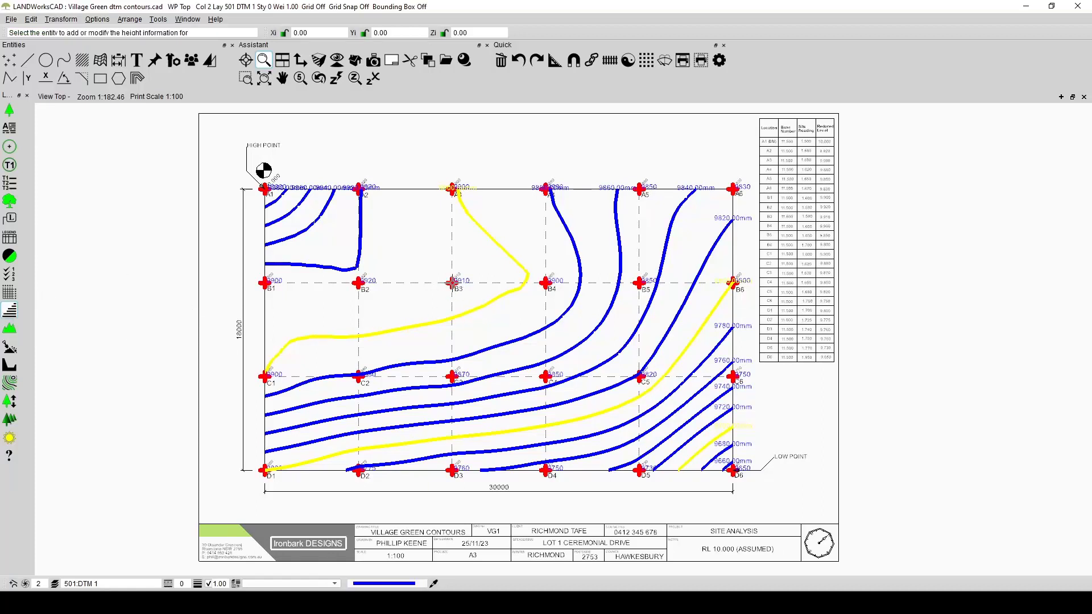
{"action": "left_click", "coordinate": [453, 284]}
{"action": "left_click_drag", "start_coordinate": [505, 280], "coordinate": [467, 279]}
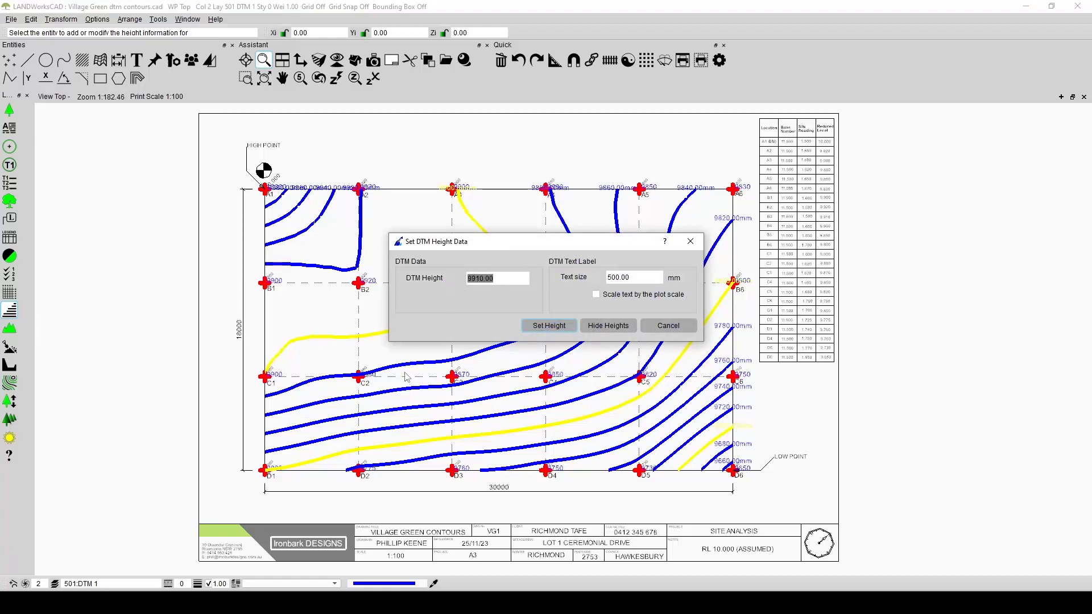
{"action": "type", "text": "0"}
{"action": "left_click", "coordinate": [553, 326]}
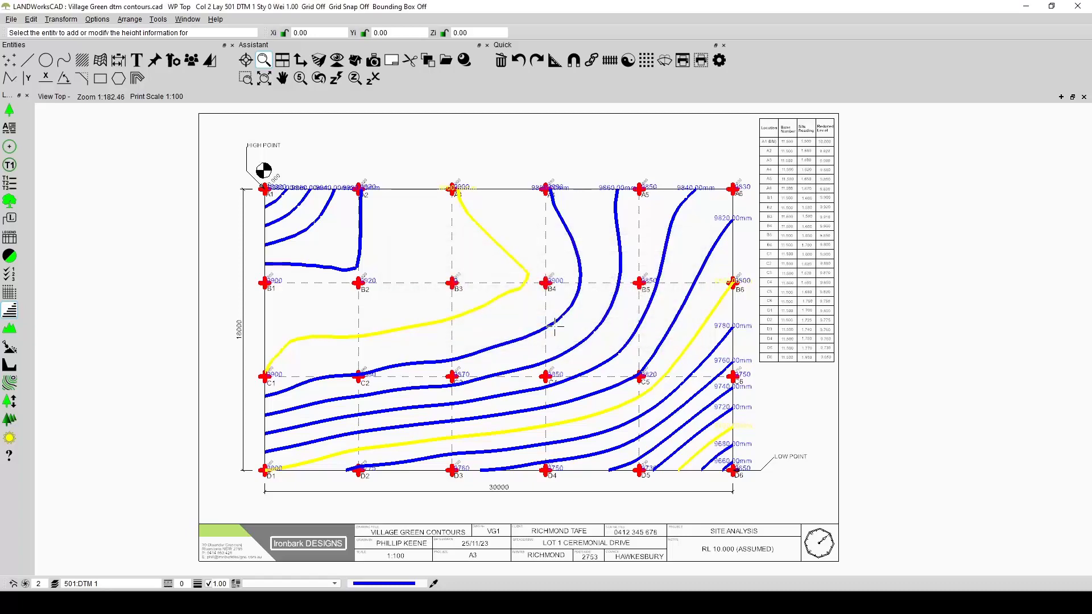
{"action": "scroll", "coordinate": [448, 277], "scroll_direction": "up", "scroll_amount": 3}
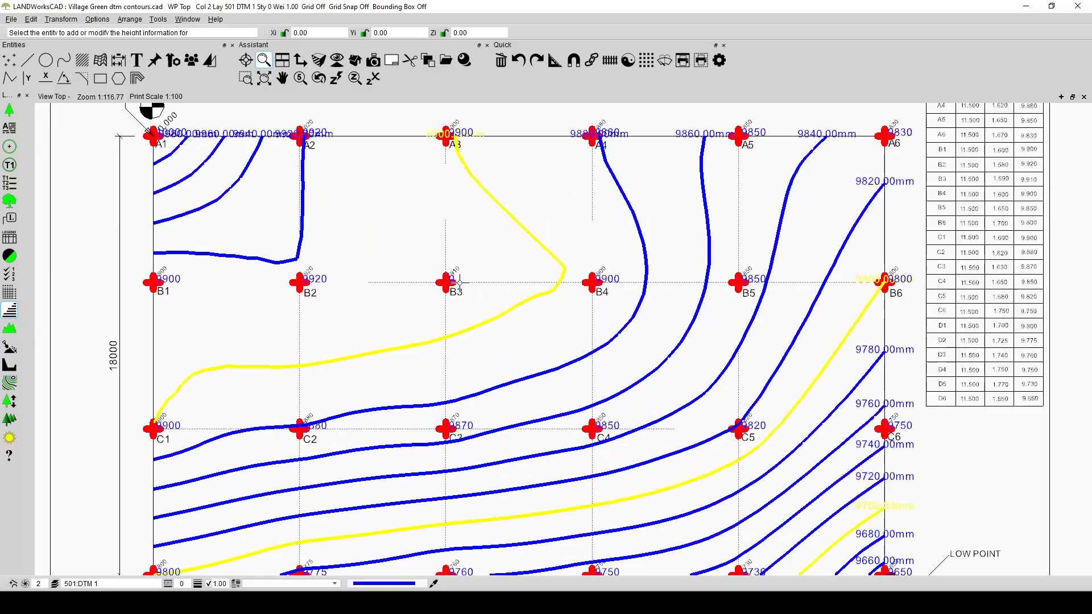
{"action": "scroll", "coordinate": [440, 272], "scroll_direction": "down", "scroll_amount": 4}
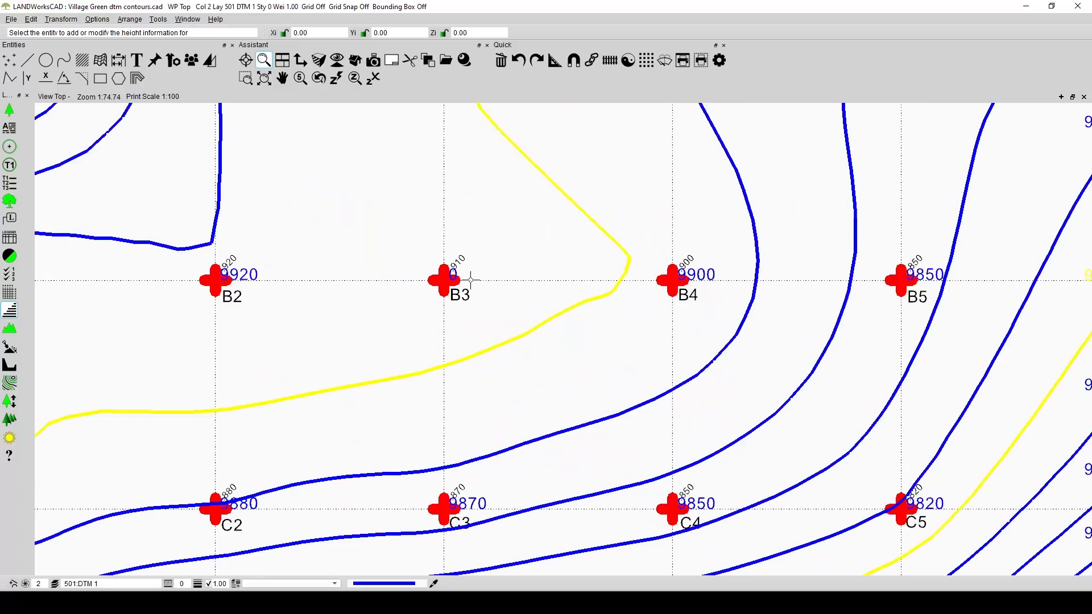
{"action": "key", "text": "Escape"}
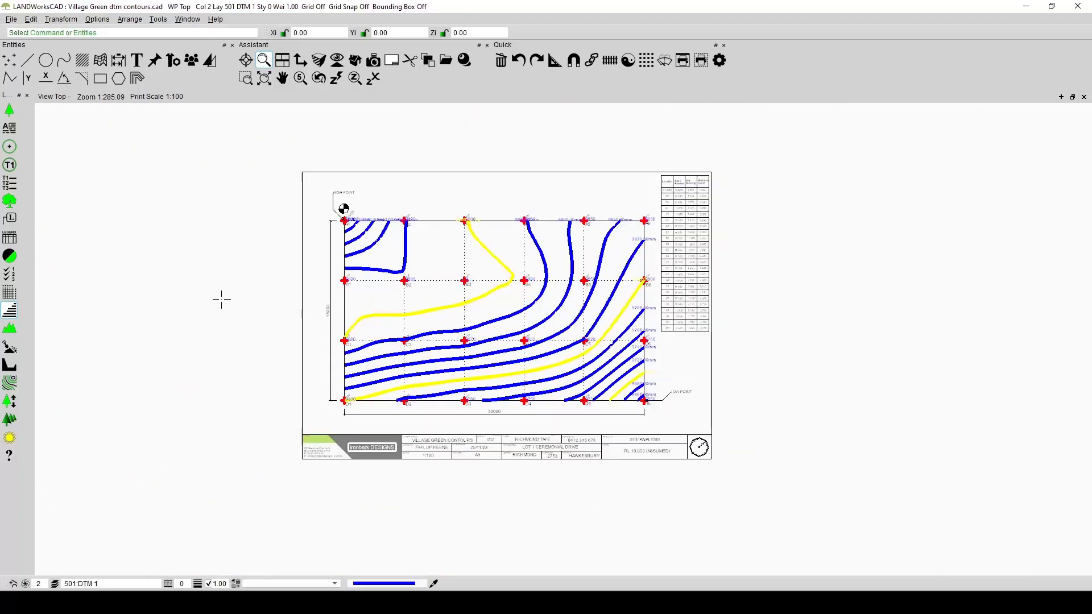
{"action": "key", "text": "ctrl+z"}
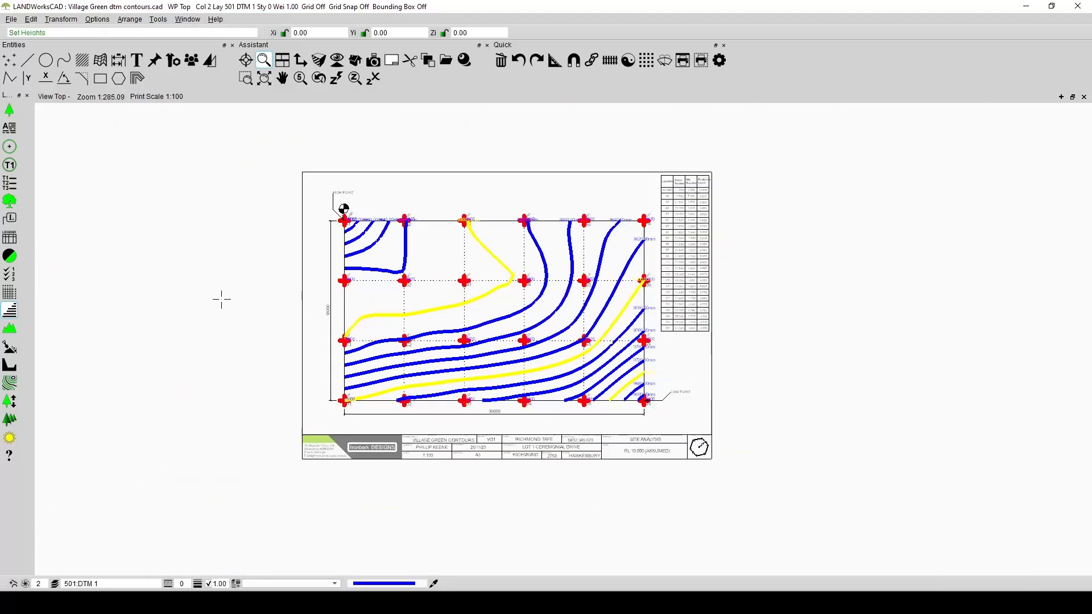
- Select all entities of the same type as the yellow contour curve and delete them
{"action": "right_click", "coordinate": [495, 261]}
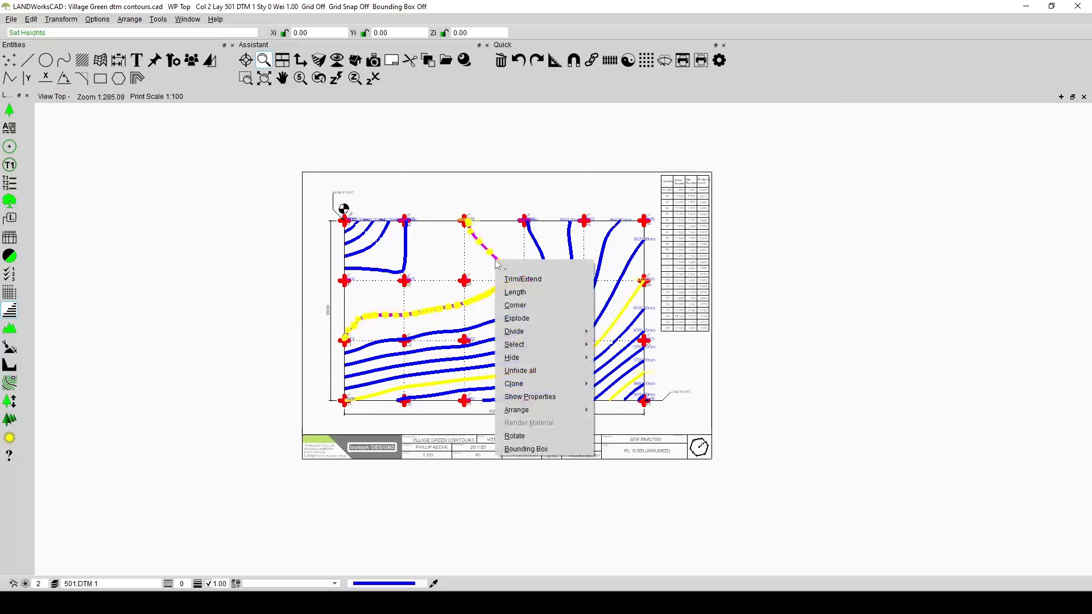
{"action": "mouse_move", "coordinate": [515, 345]}
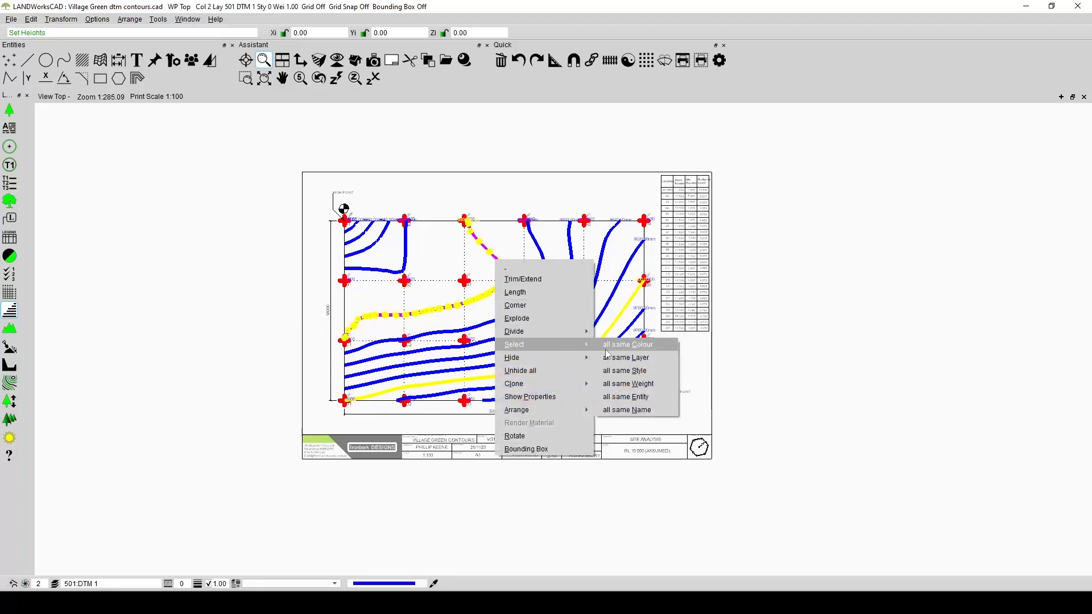
{"action": "left_click", "coordinate": [620, 397]}
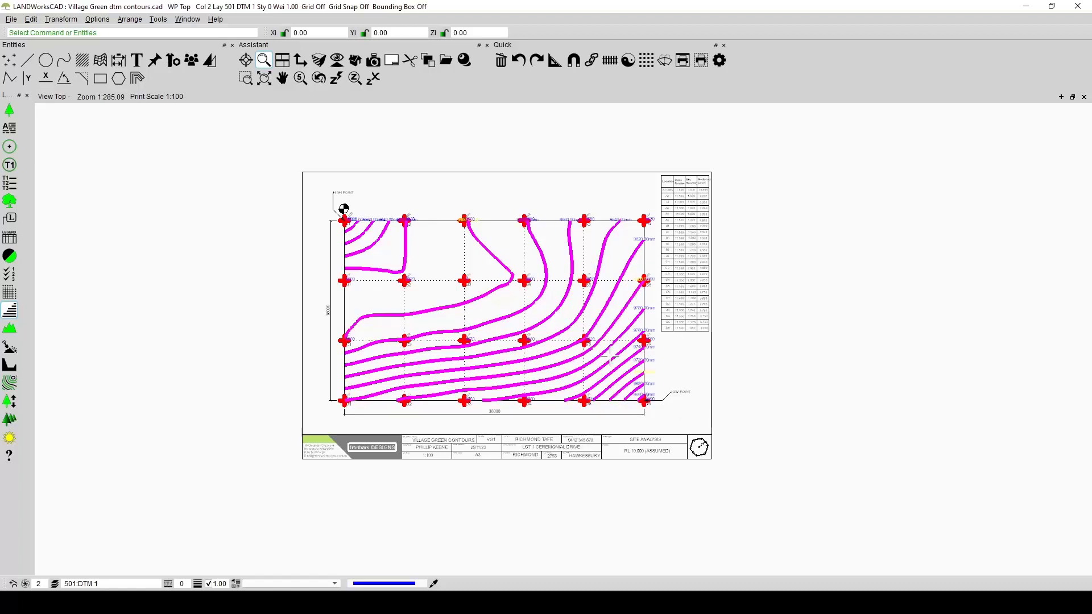
{"action": "key", "text": "Delete"}
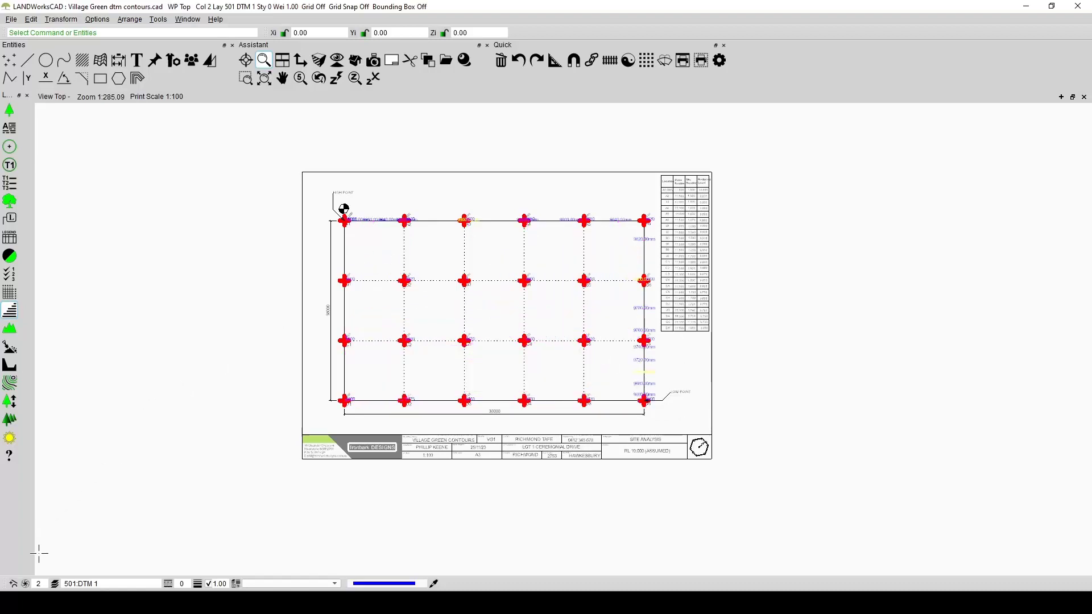
- Make only point entities selectable and select all the grid points on the plan
{"action": "left_click", "coordinate": [25, 584]}
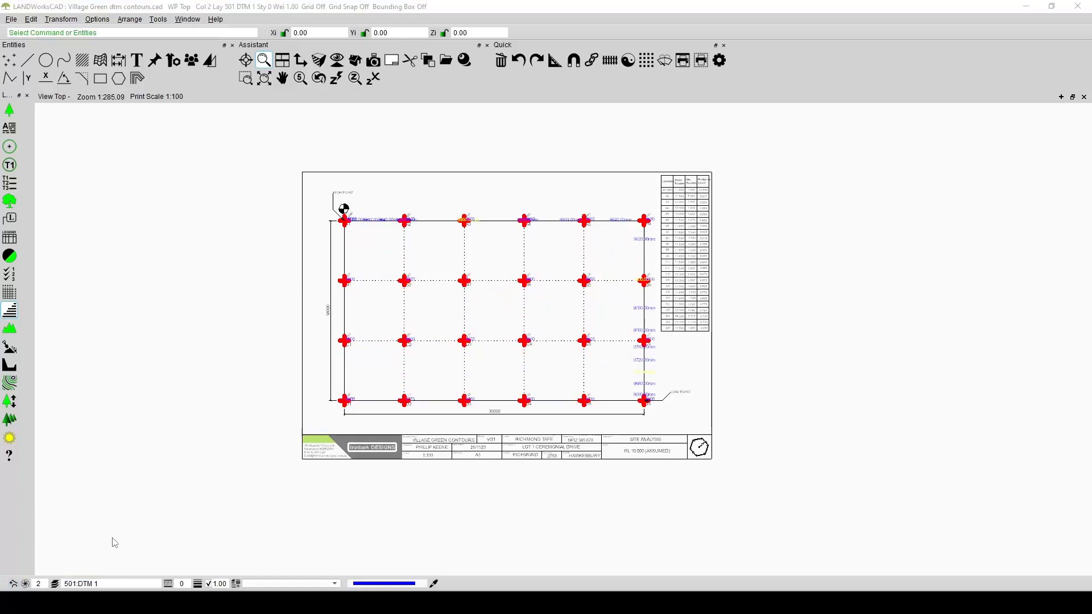
{"action": "left_click", "coordinate": [661, 163]}
{"action": "left_click", "coordinate": [670, 173]}
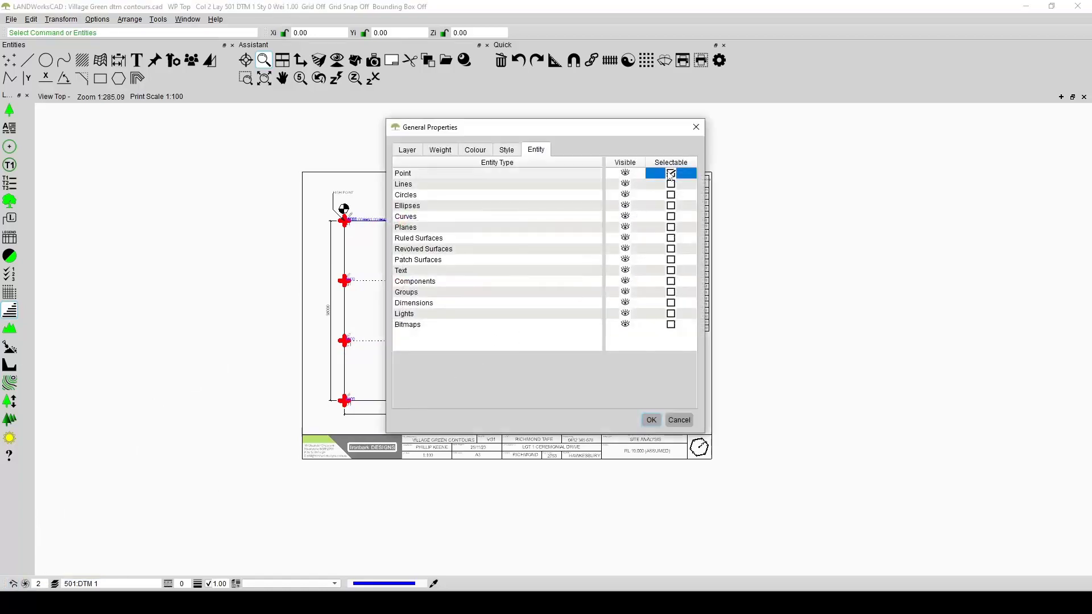
{"action": "left_click", "coordinate": [649, 418]}
{"action": "mouse_move", "coordinate": [270, 158]}
{"action": "left_mouse_down"}
{"action": "mouse_move", "coordinate": [600, 428]}
{"action": "mouse_move", "coordinate": [796, 473]}
{"action": "left_mouse_up"}
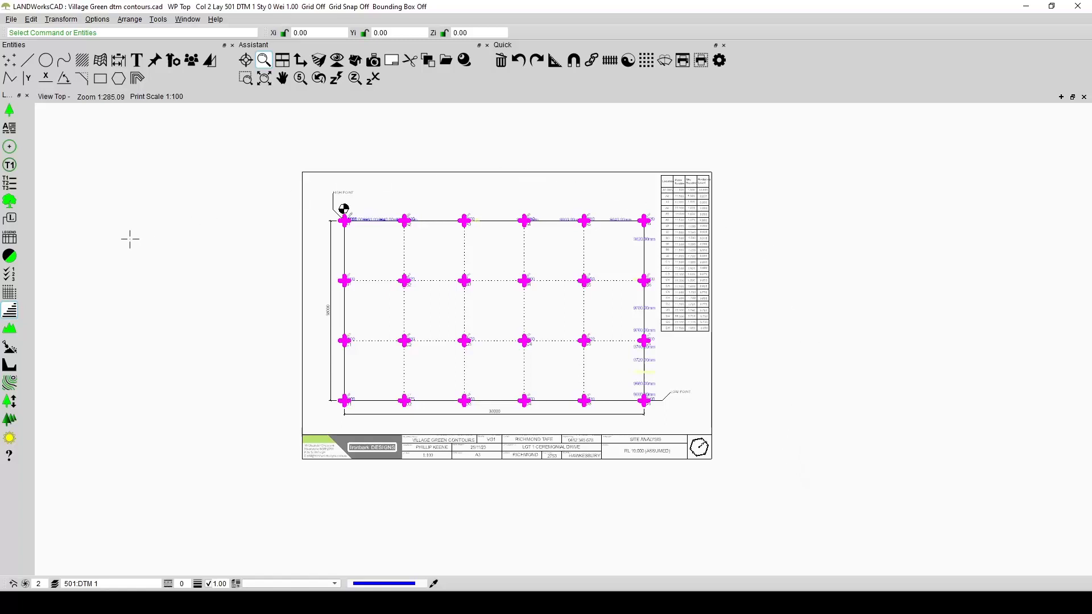
- Insert a DTM with 1000 contour point spacing and 500 total elements on layer DTM 1 in colour 7, and unhide all entities
{"action": "left_click", "coordinate": [9, 329]}
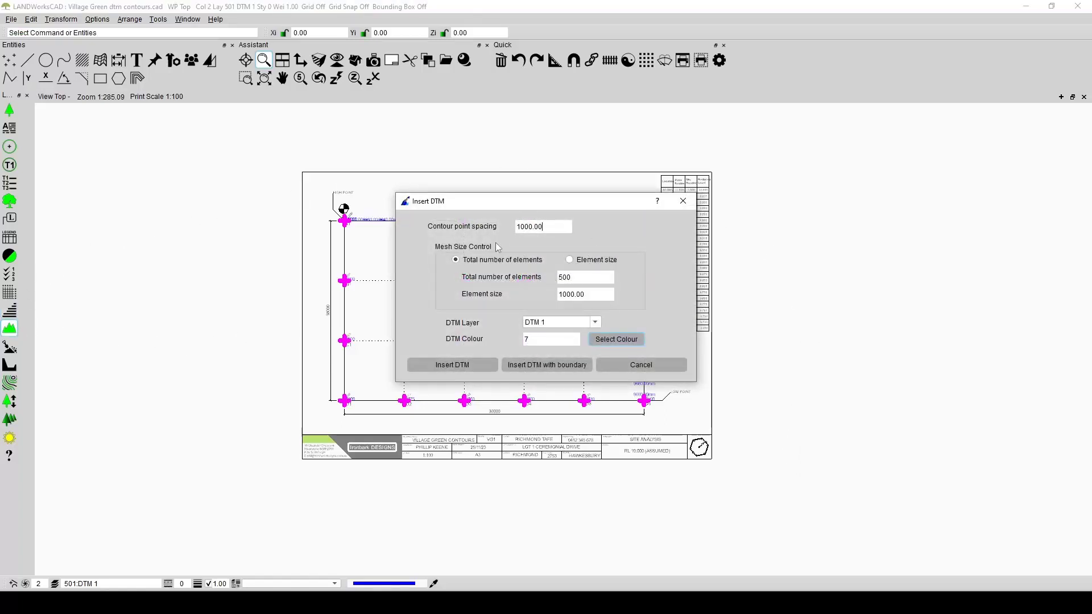
{"action": "left_click", "coordinate": [452, 364]}
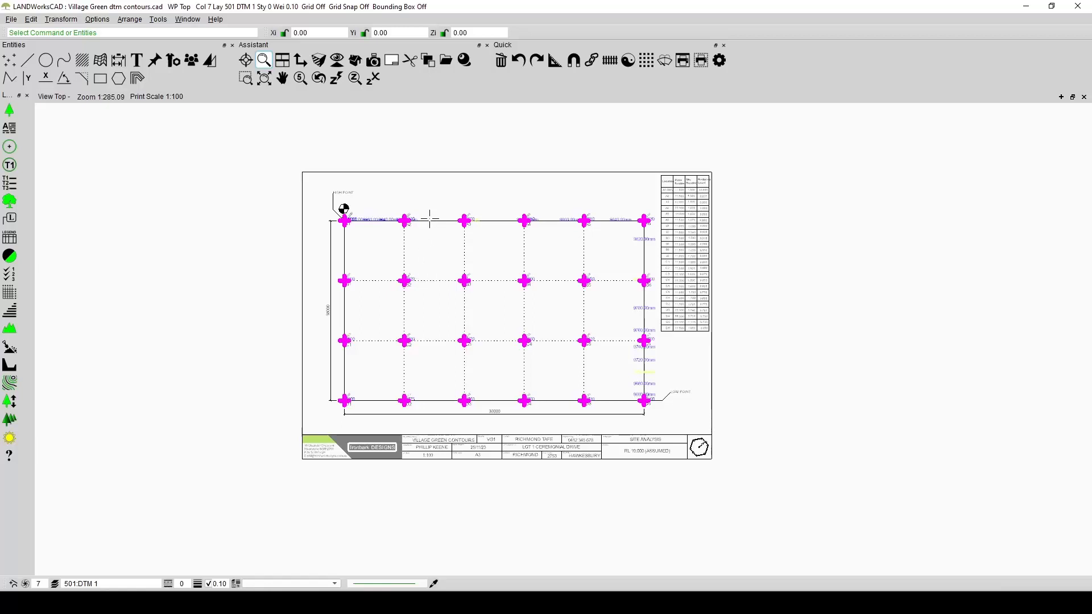
{"action": "key", "text": "Escape"}
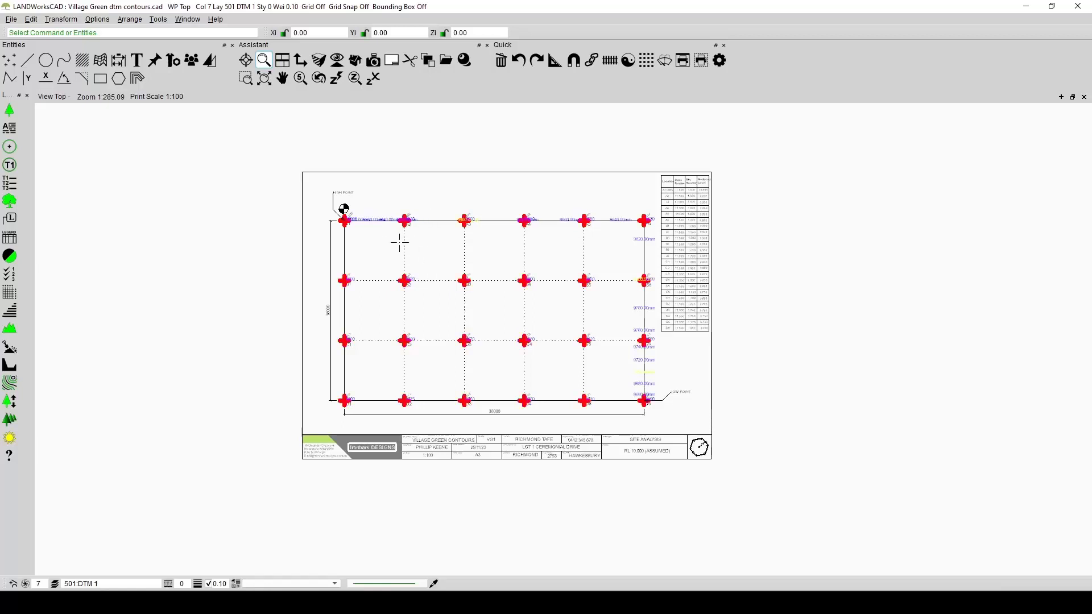
{"action": "right_click", "coordinate": [464, 220]}
{"action": "left_click", "coordinate": [499, 335]}
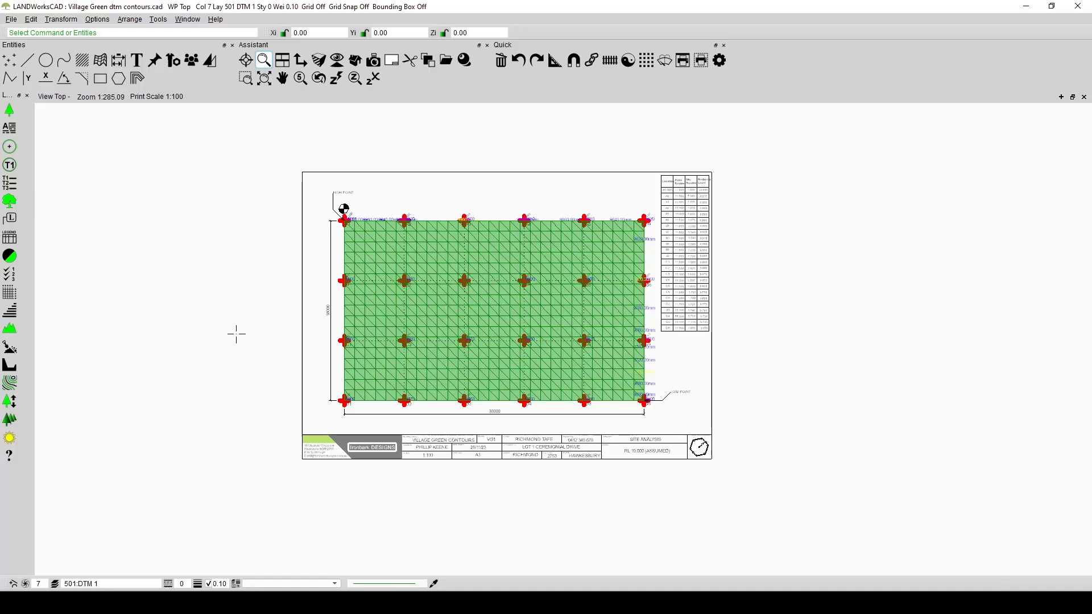
- Create contours on the DTM meshes with spacing 20, highlighting frequency 5 and 500 mm text, without scaling text by the plot scale
{"action": "left_click", "coordinate": [16, 386]}
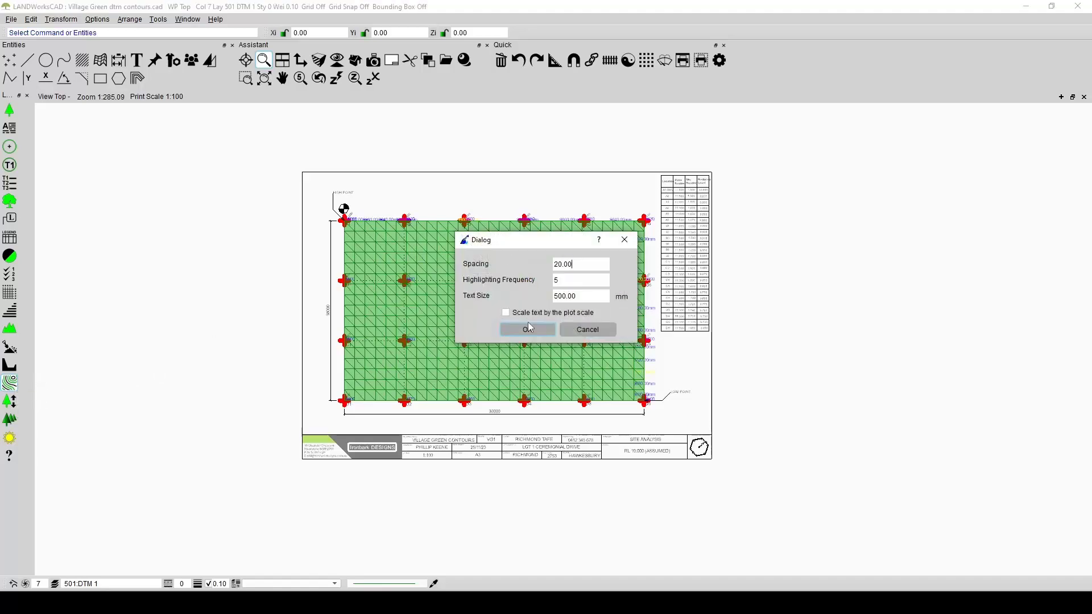
{"action": "left_click", "coordinate": [529, 329]}
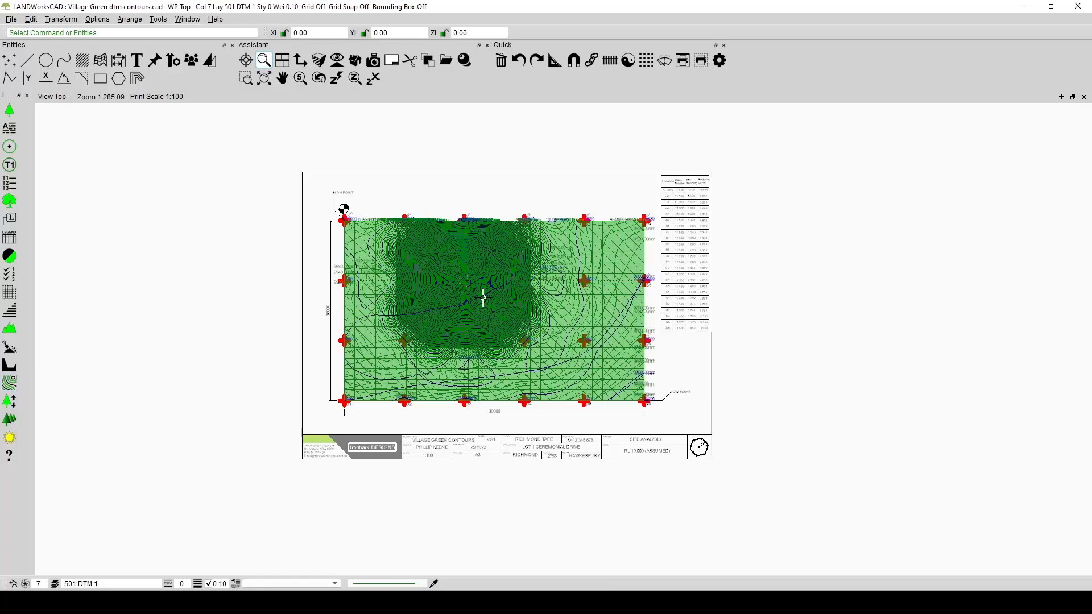
{"action": "scroll", "coordinate": [455, 278], "scroll_direction": "up", "scroll_amount": 6}
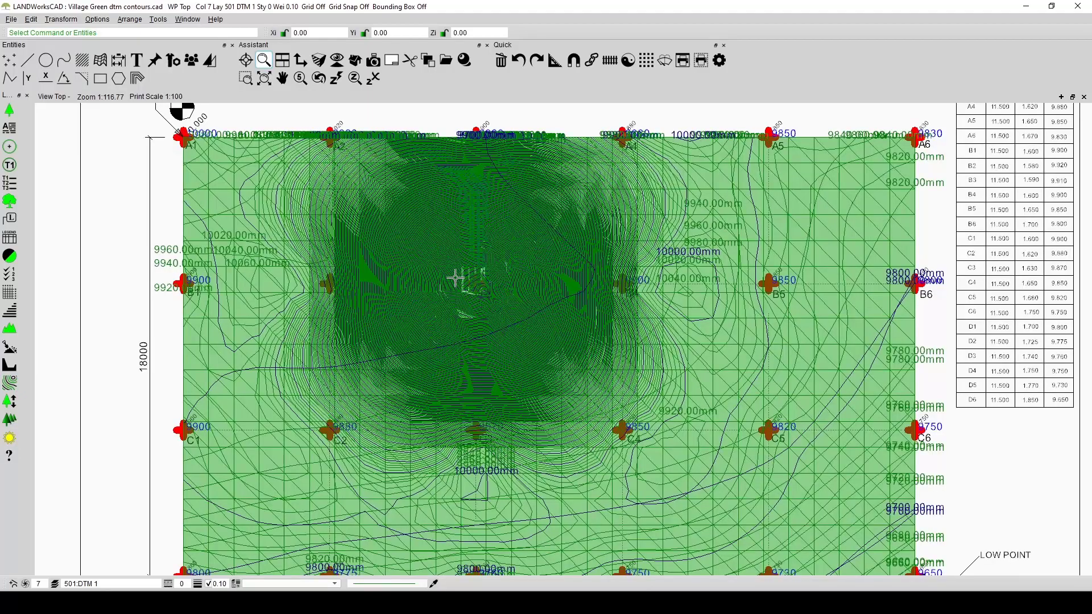
{"action": "scroll", "coordinate": [455, 278], "scroll_direction": "down", "scroll_amount": 5}
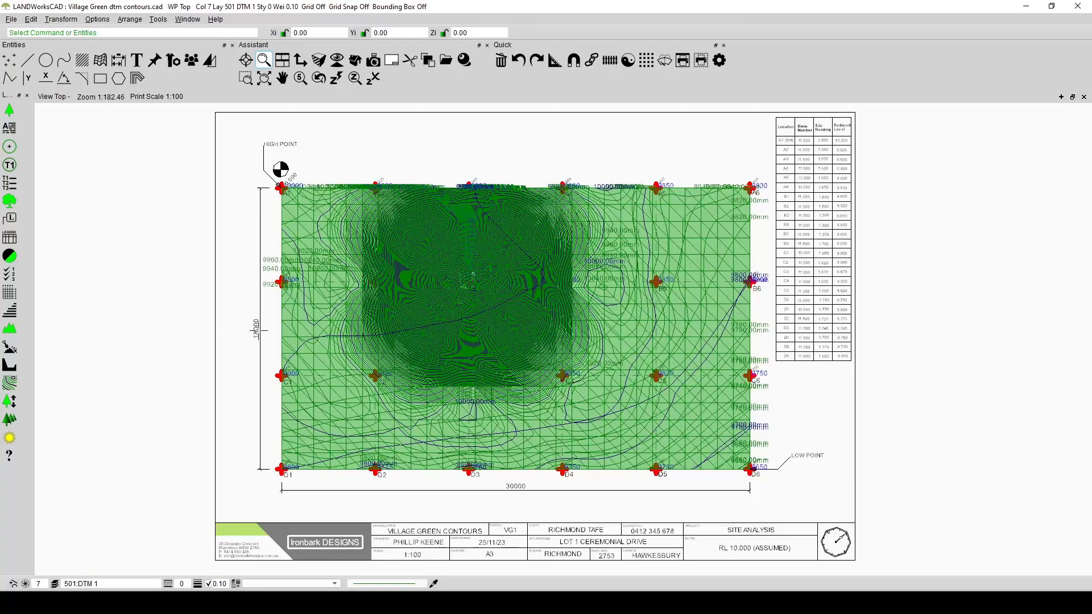
- Examine the mesh and contours around point B3 in the standard isometric view and in the standard front view
{"action": "left_click", "coordinate": [356, 62]}
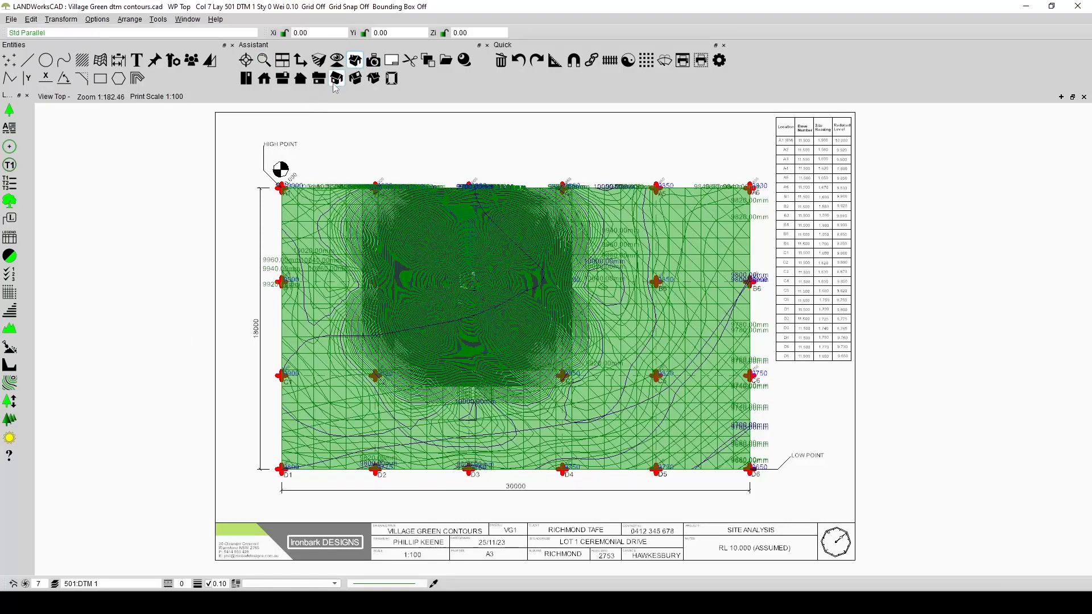
{"action": "left_click", "coordinate": [363, 82]}
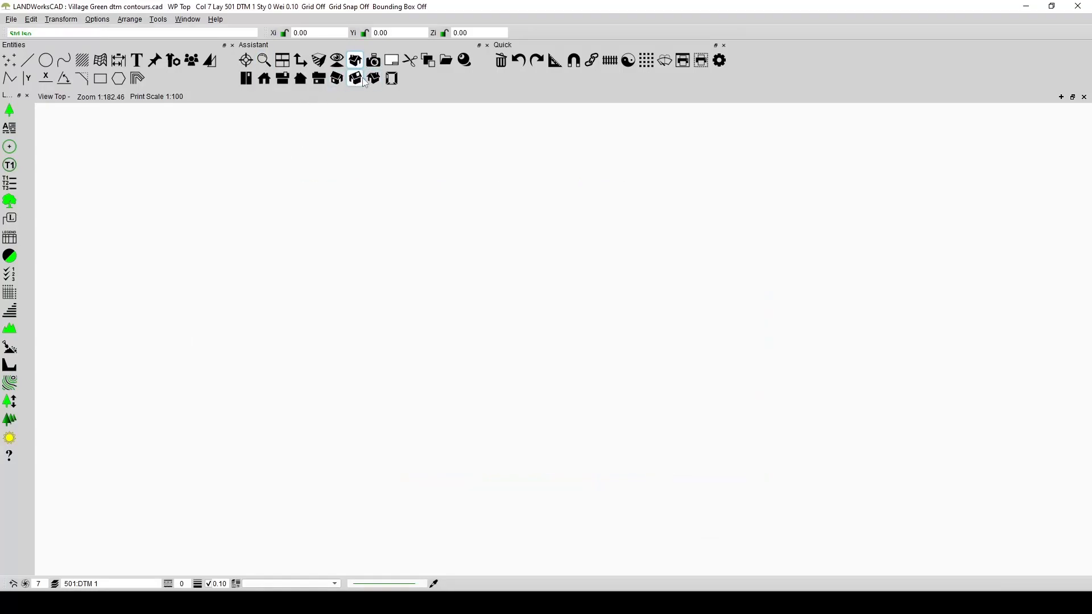
{"action": "left_click", "coordinate": [264, 61]}
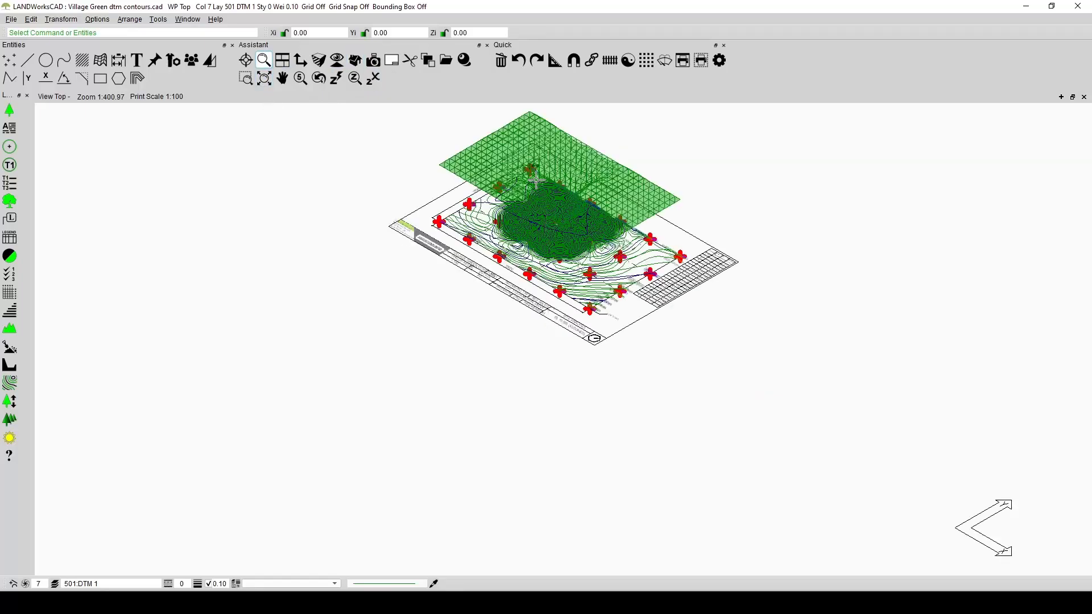
{"action": "scroll", "coordinate": [535, 180], "scroll_direction": "down", "scroll_amount": 3}
{"action": "scroll", "coordinate": [535, 181], "scroll_direction": "up", "scroll_amount": 4}
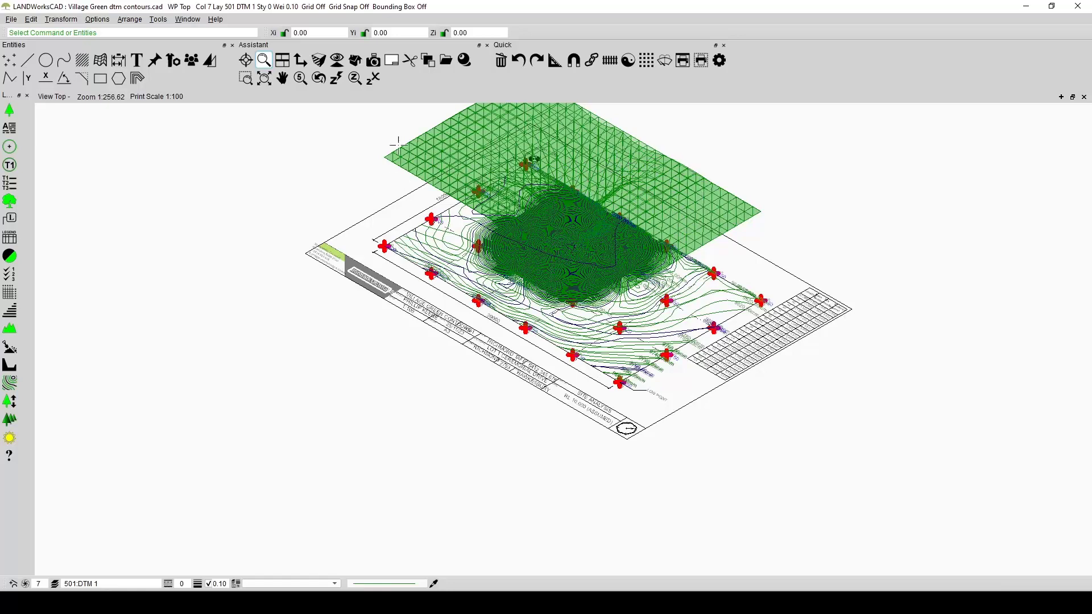
{"action": "left_click", "coordinate": [355, 60]}
{"action": "left_click", "coordinate": [264, 79]}
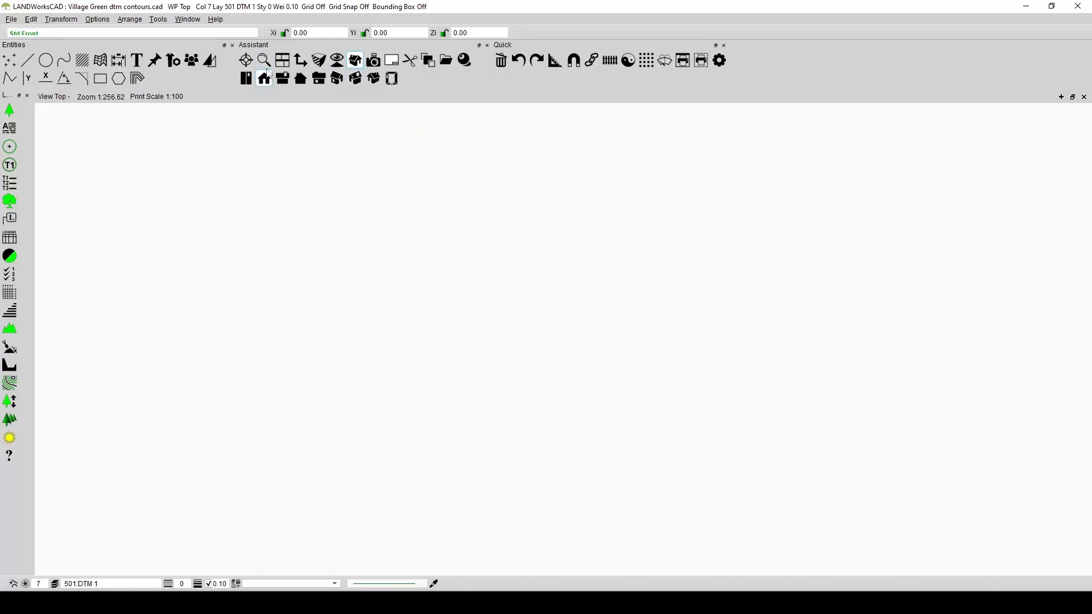
{"action": "left_click", "coordinate": [264, 60]}
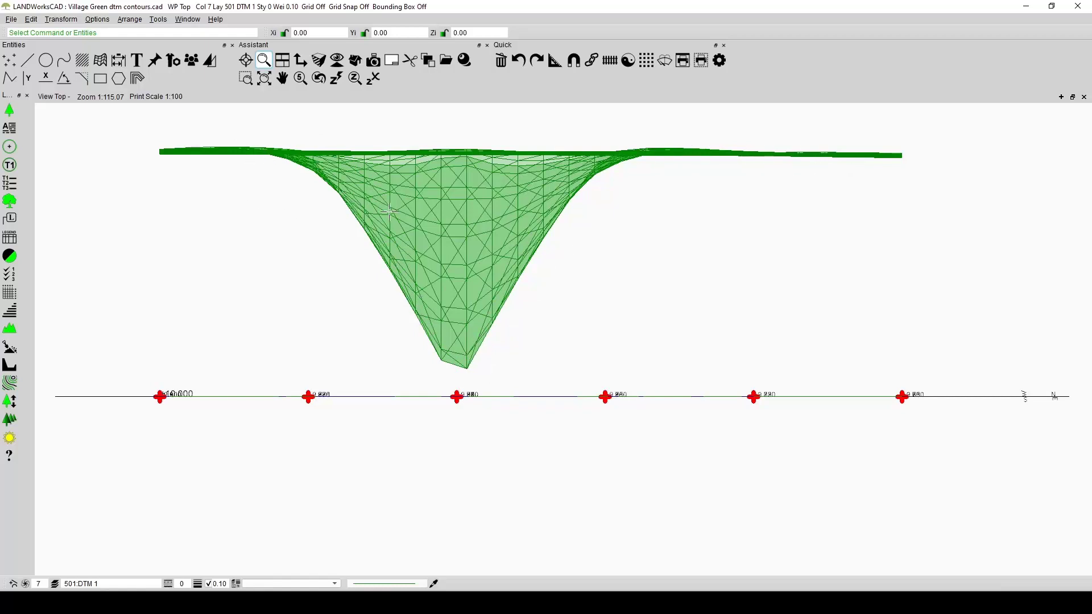
- Check the Insert DTM settings, close them without inserting a mesh, and undo the last operation
{"action": "left_click", "coordinate": [12, 332]}
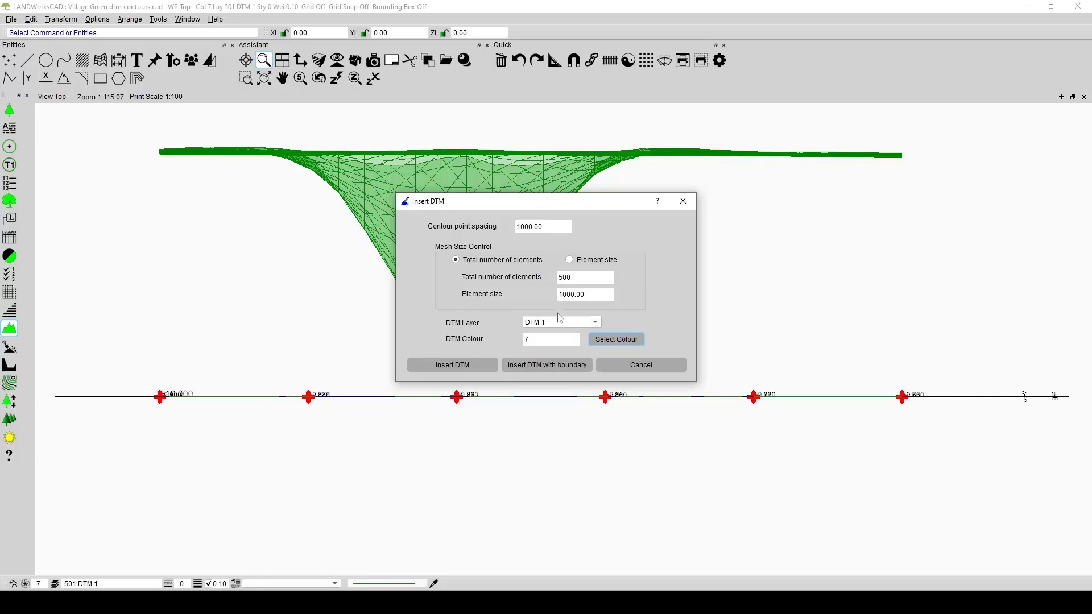
{"action": "left_click", "coordinate": [683, 202]}
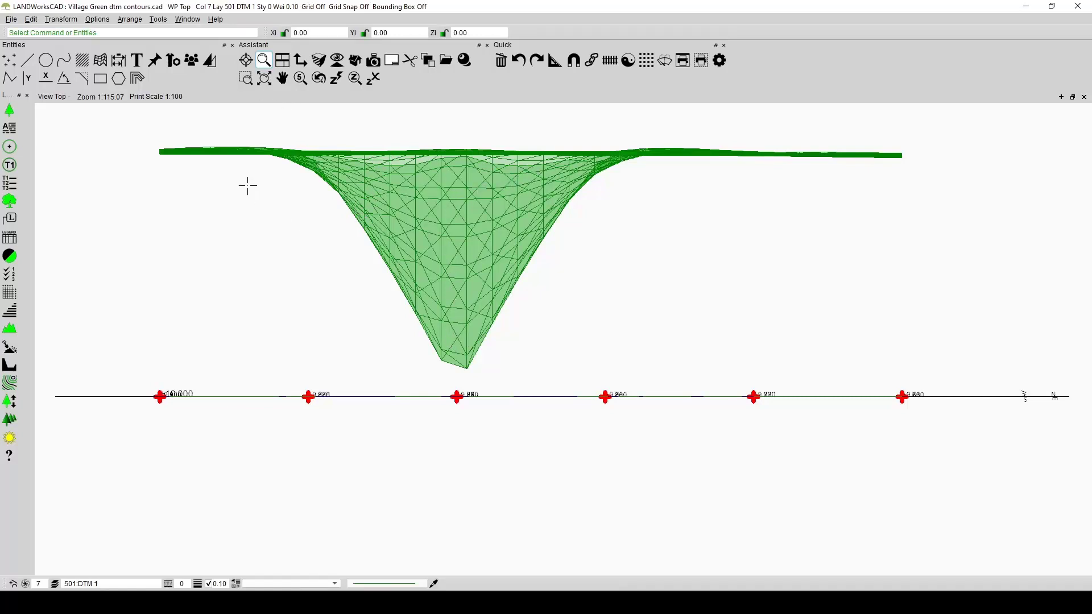
{"action": "left_click", "coordinate": [518, 60]}
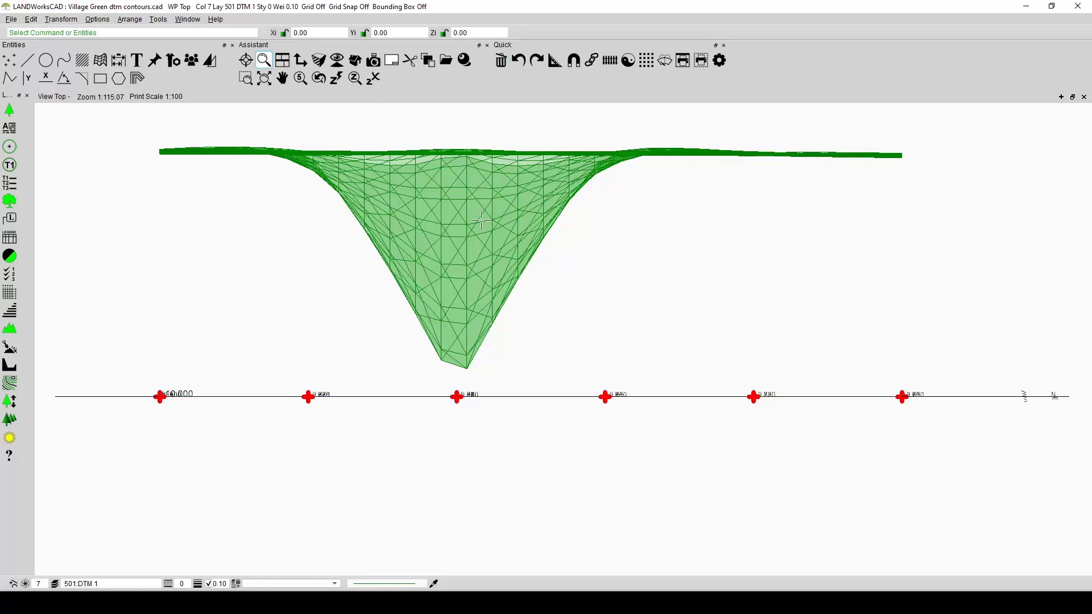